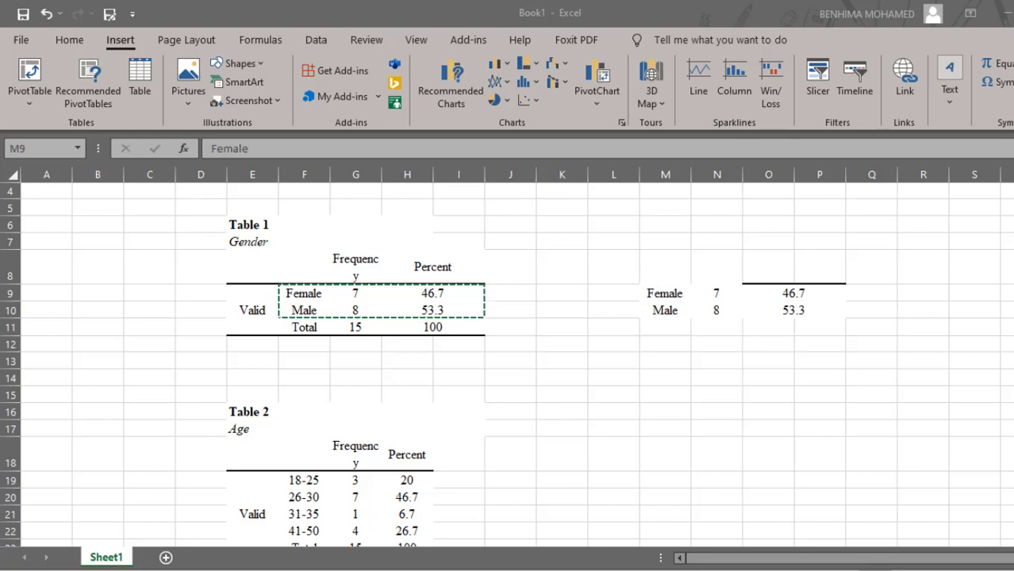
{"action": "key", "text": "alt+Tab"}
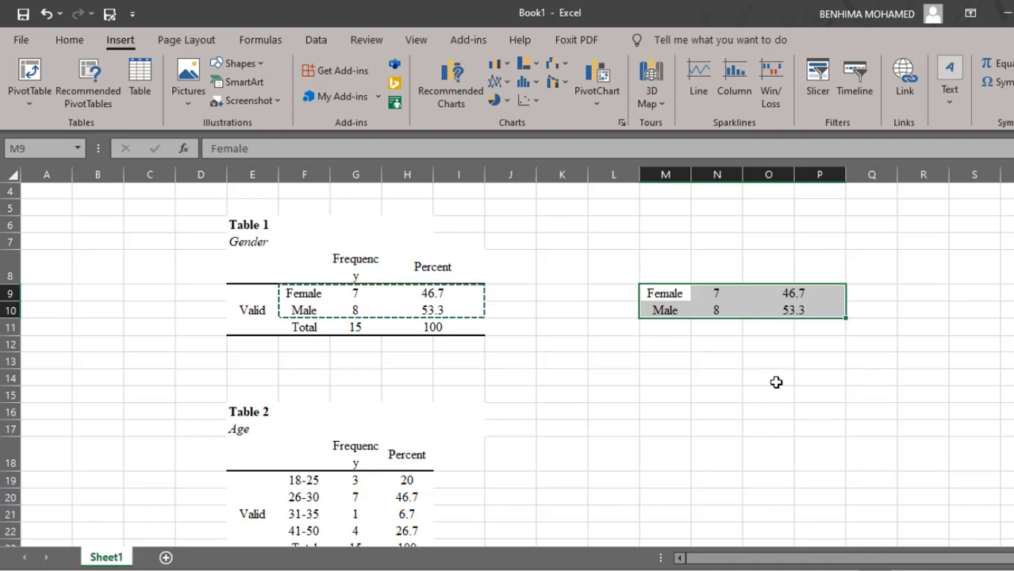
{"action": "left_click", "coordinate": [510, 346]}
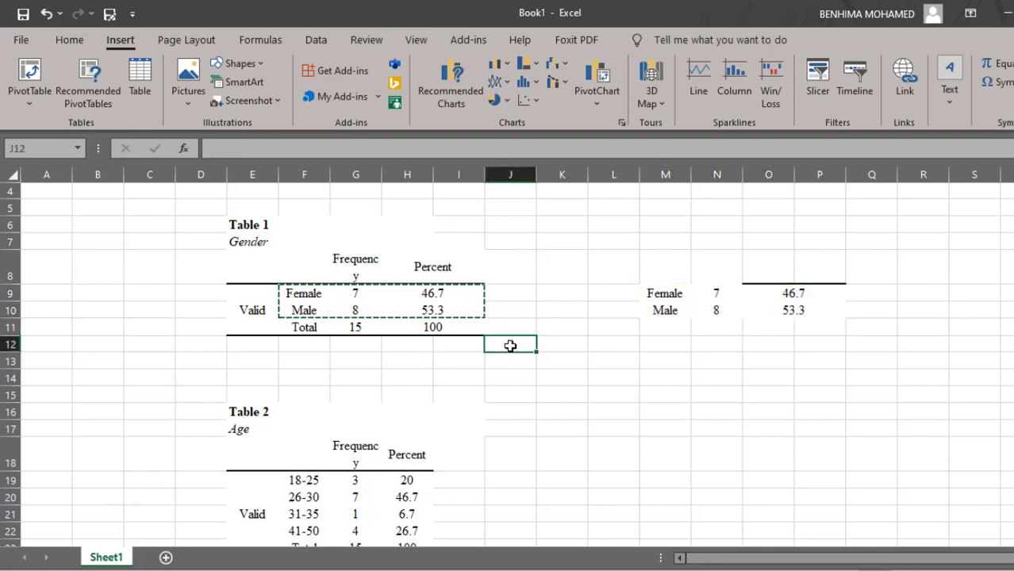
{"action": "scroll", "coordinate": [480, 362], "scroll_direction": "down", "scroll_amount": 4}
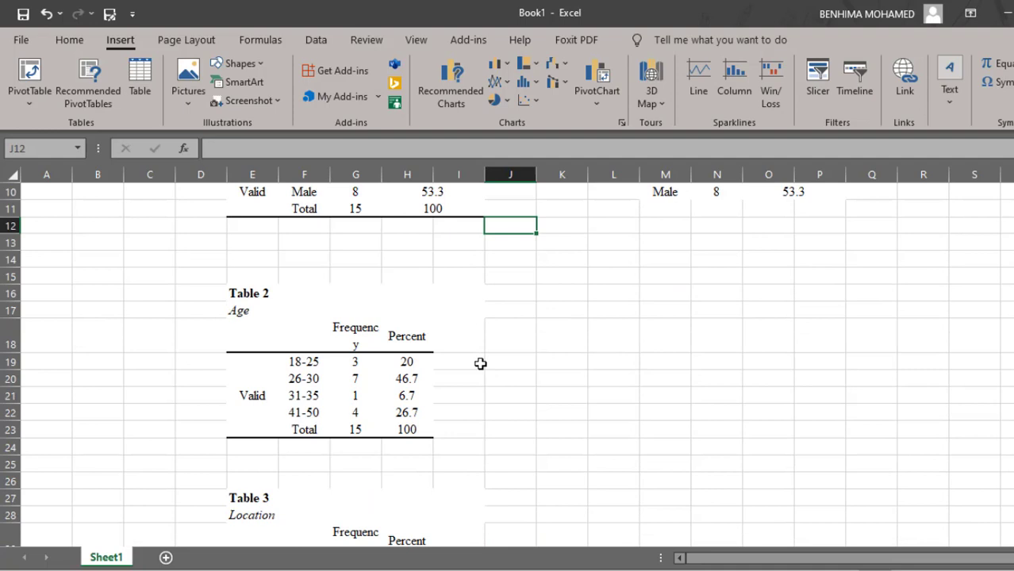
{"action": "scroll", "coordinate": [480, 362], "scroll_direction": "up", "scroll_amount": 4}
{"action": "scroll", "coordinate": [480, 362], "scroll_direction": "up", "scroll_amount": 1}
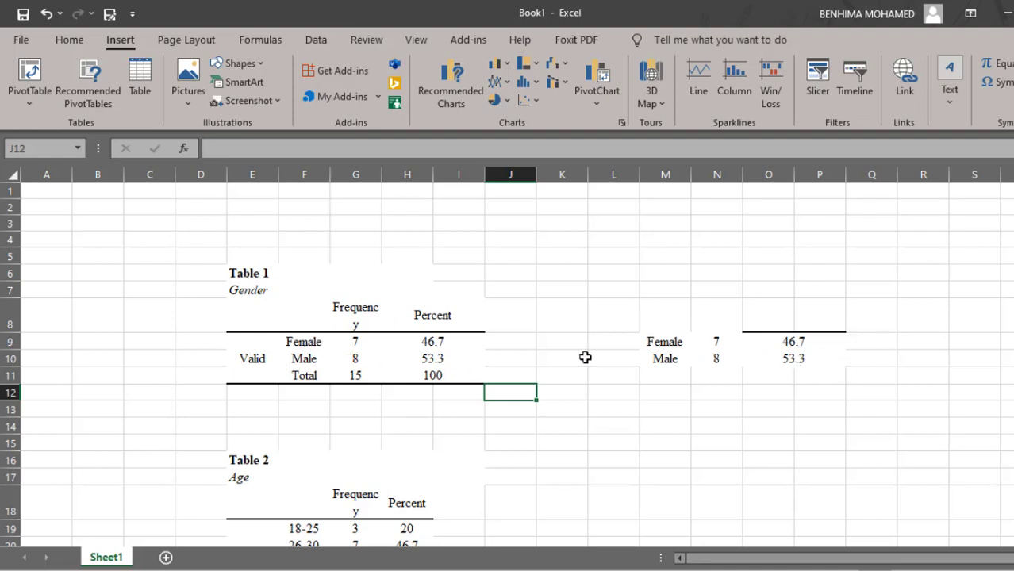
- Insert a clustered column chart from the Female and Male frequencies in M9:N10
{"action": "left_click_drag", "start_coordinate": [665, 342], "coordinate": [795, 354]}
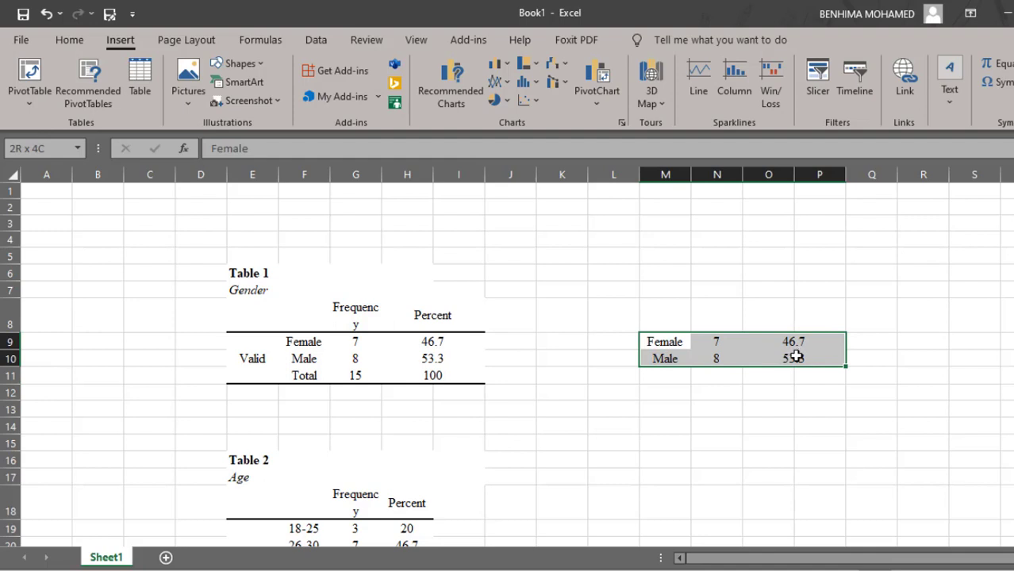
{"action": "left_click_drag", "start_coordinate": [796, 357], "coordinate": [794, 357]}
{"action": "left_click", "coordinate": [654, 343]}
{"action": "left_click_drag", "start_coordinate": [660, 355], "coordinate": [702, 354]}
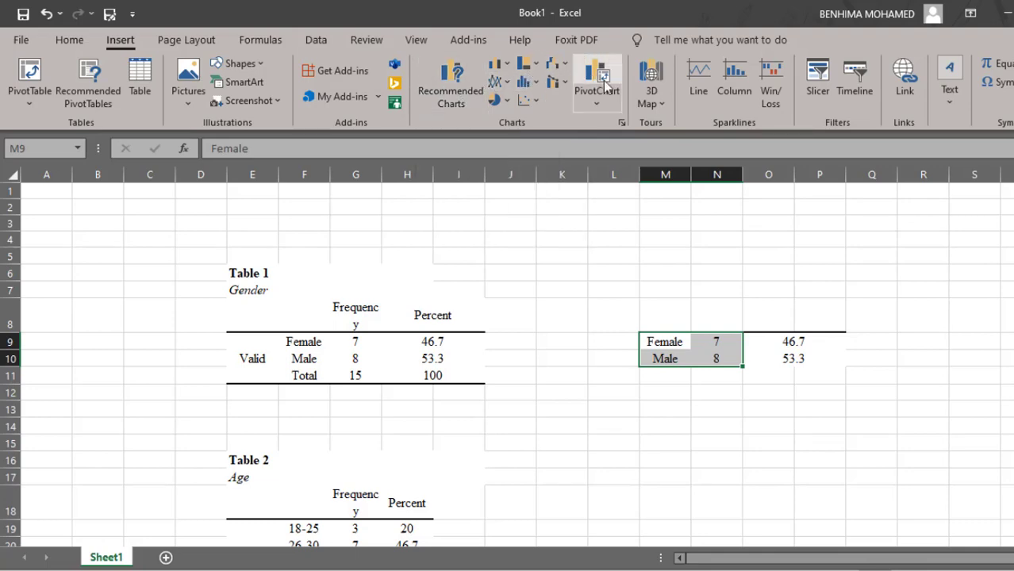
{"action": "left_click", "coordinate": [450, 103]}
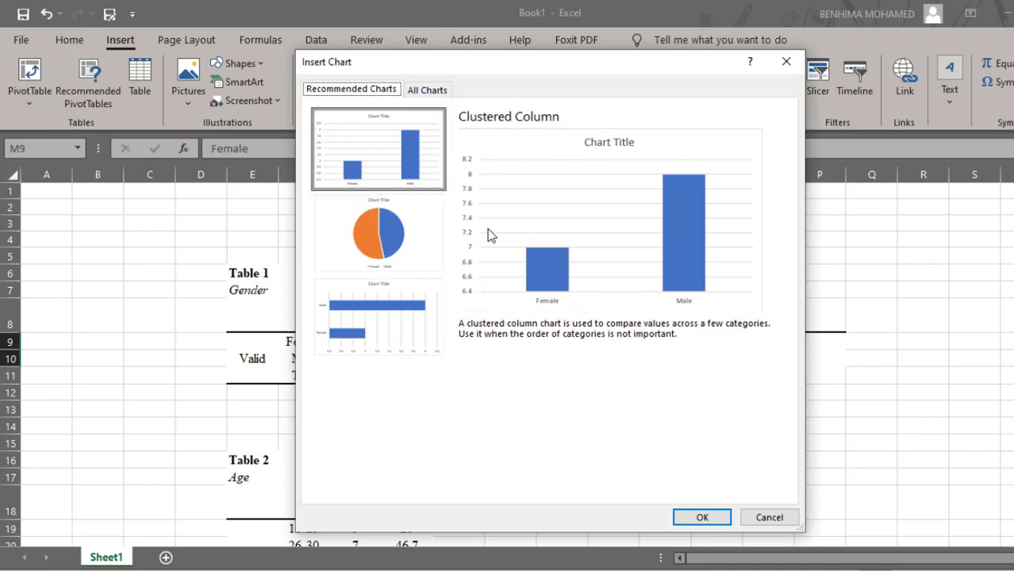
{"action": "left_click", "coordinate": [411, 235]}
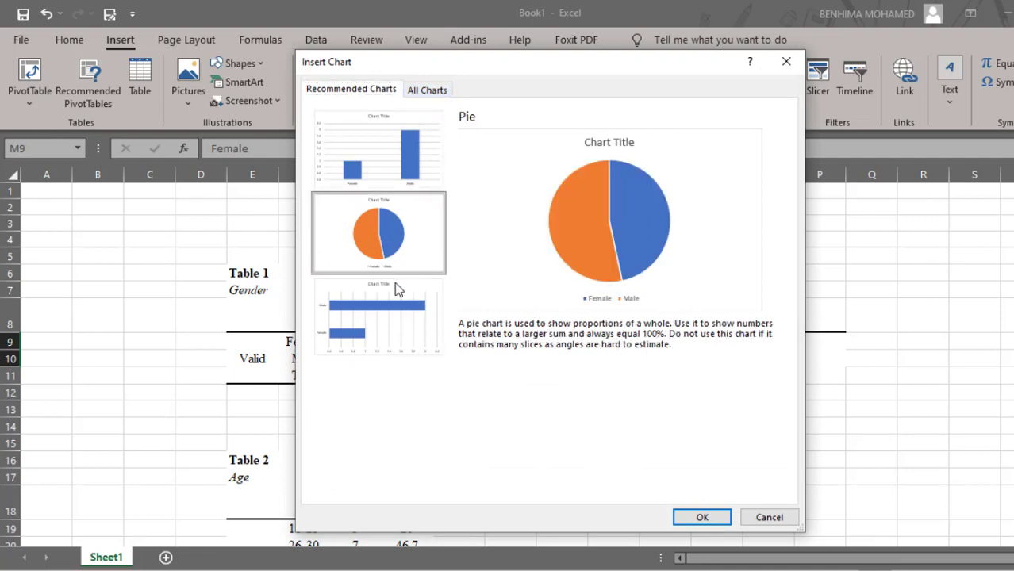
{"action": "left_click", "coordinate": [389, 311]}
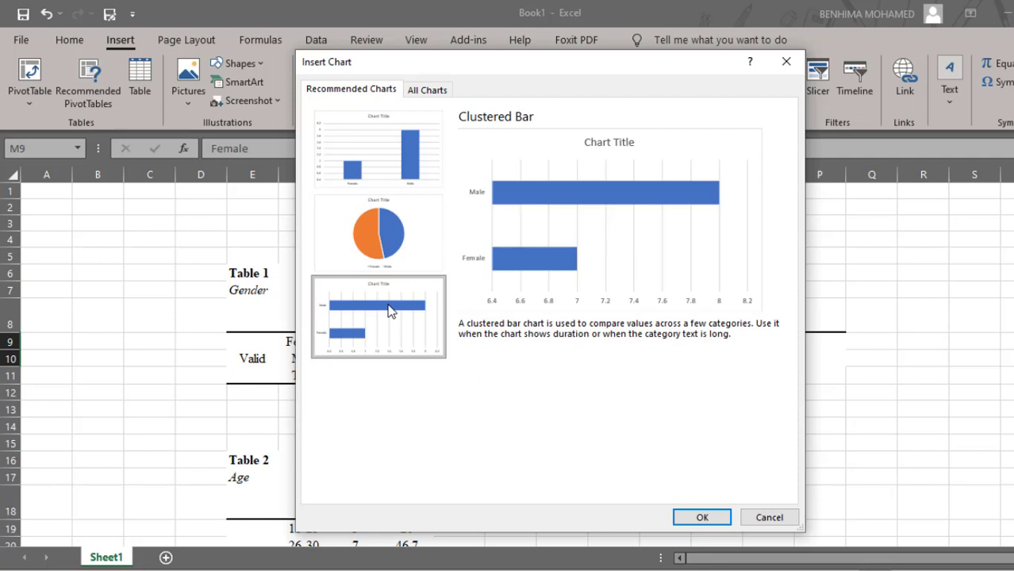
{"action": "left_click", "coordinate": [388, 156]}
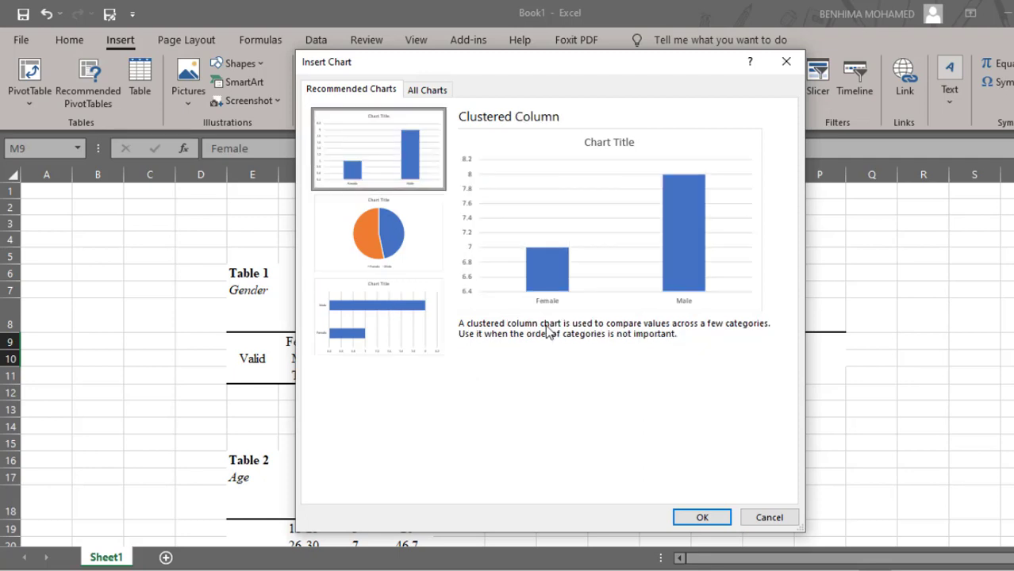
{"action": "left_click", "coordinate": [701, 517]}
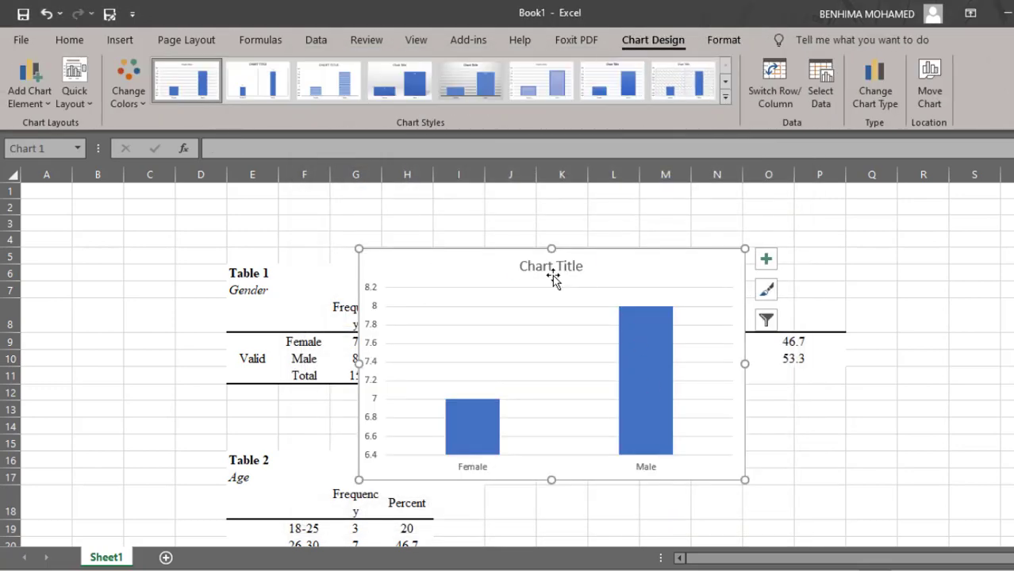
- Delete the chart title and the horizontal gridlines from the gender chart
{"action": "left_click", "coordinate": [553, 276]}
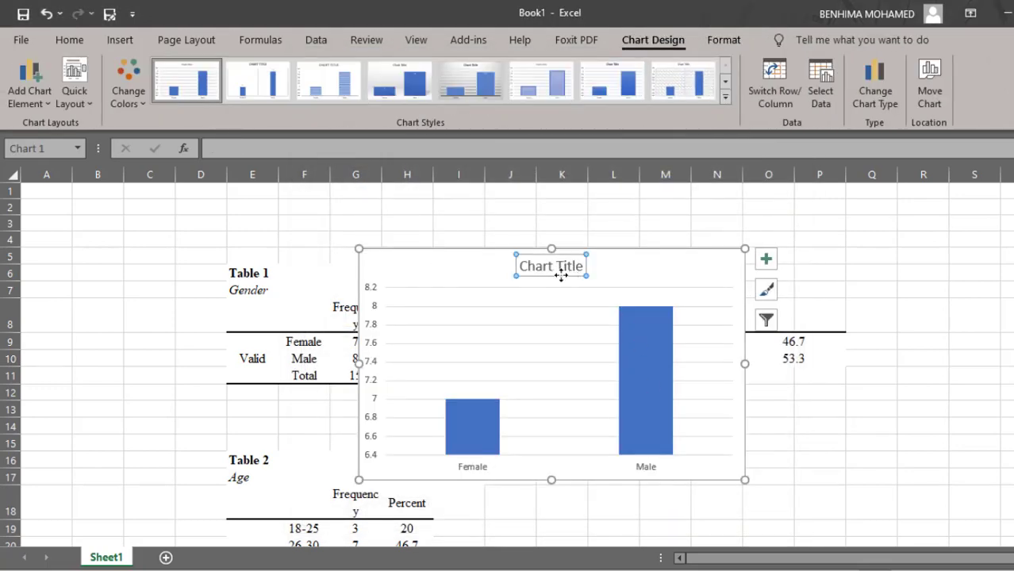
{"action": "key", "text": "Delete"}
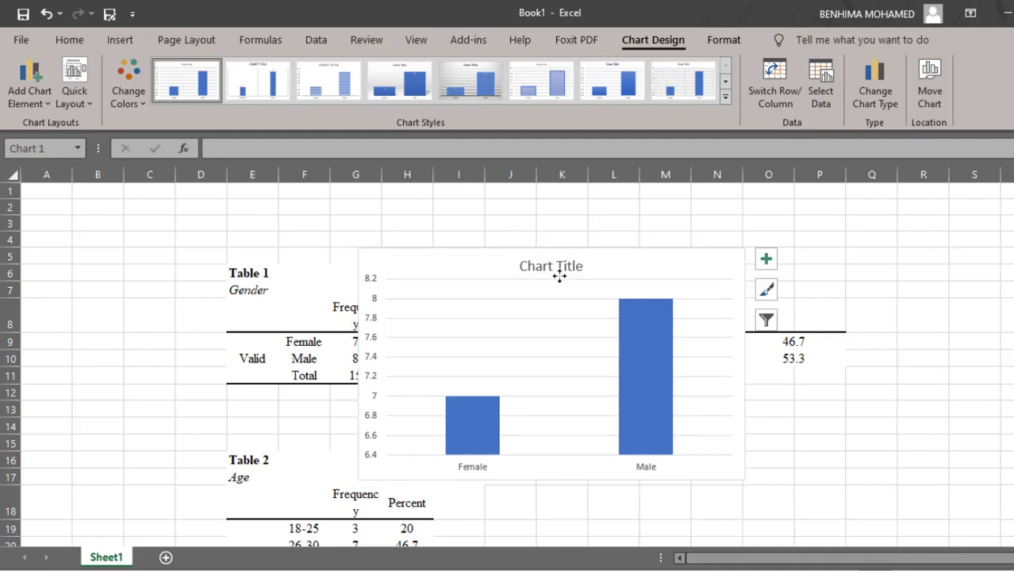
{"action": "left_click", "coordinate": [554, 282]}
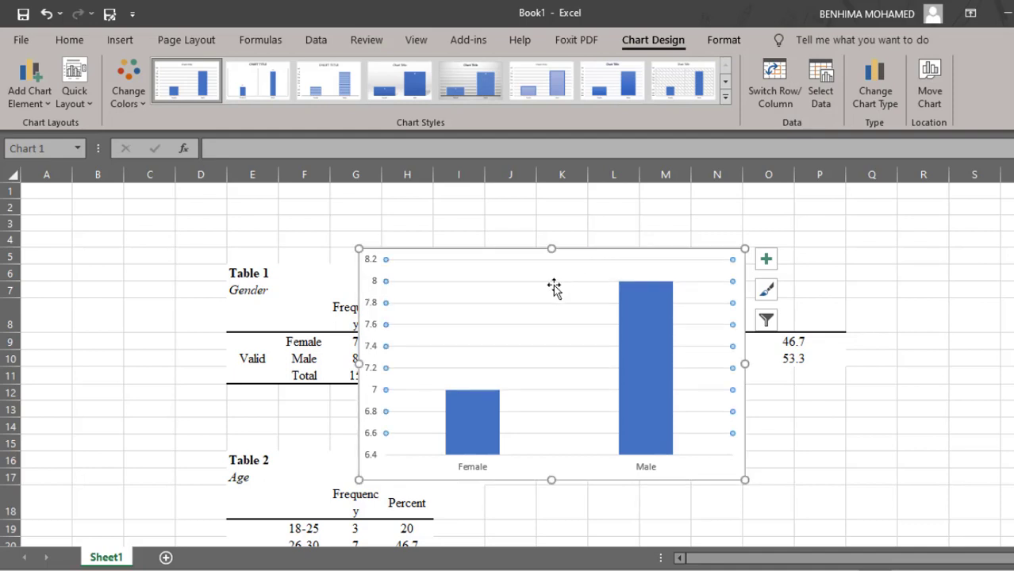
{"action": "key", "text": "Delete"}
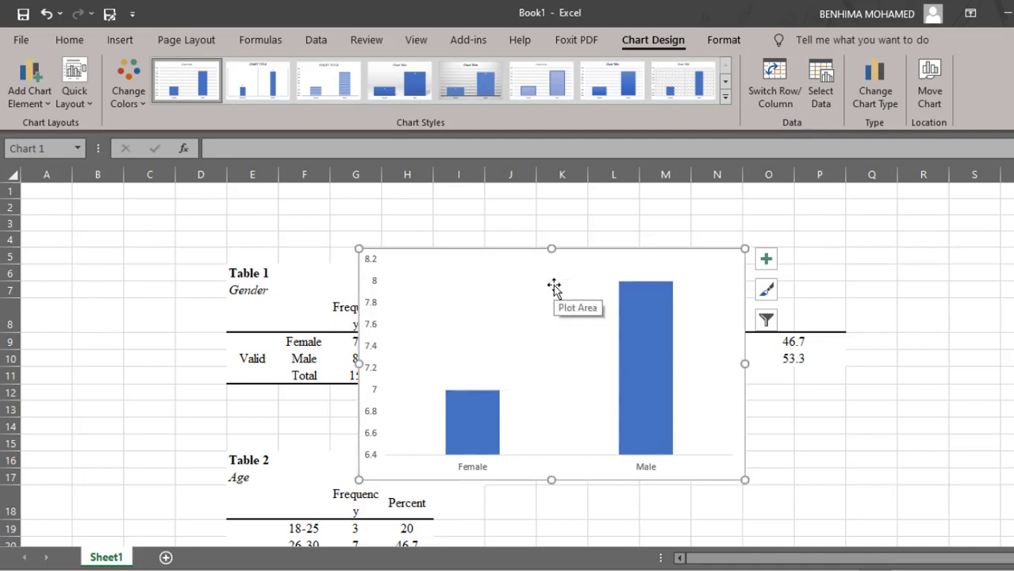
- Give the Female and Male columns a pattern fill with a dense dotted pattern
{"action": "double_click", "coordinate": [646, 350]}
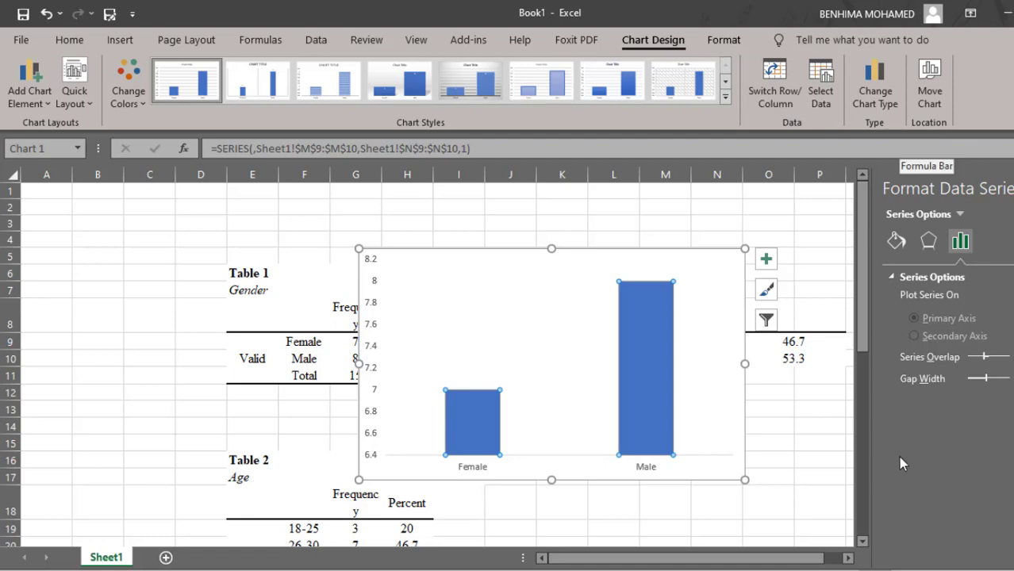
{"action": "left_click", "coordinate": [896, 244]}
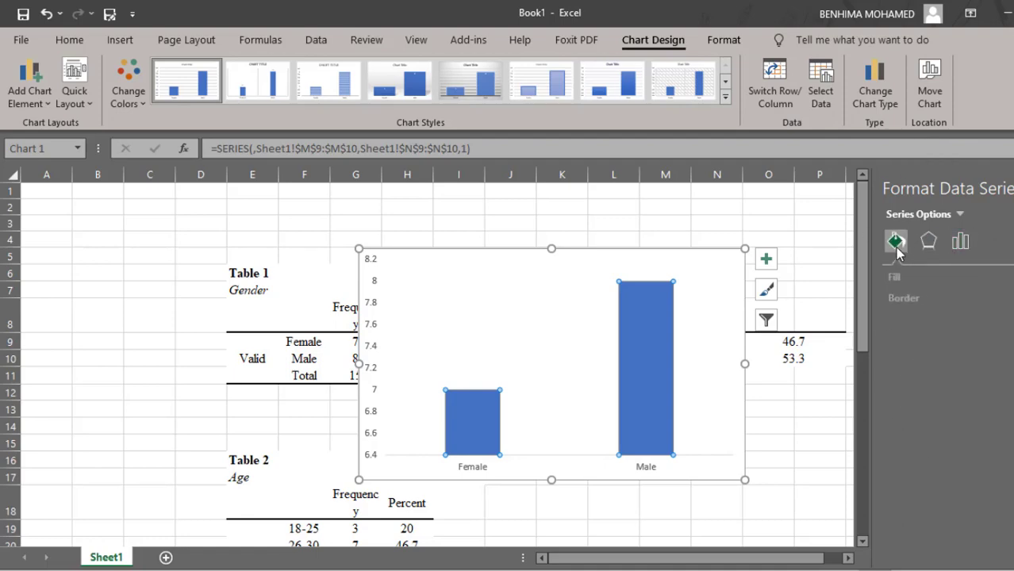
{"action": "left_click", "coordinate": [894, 277]}
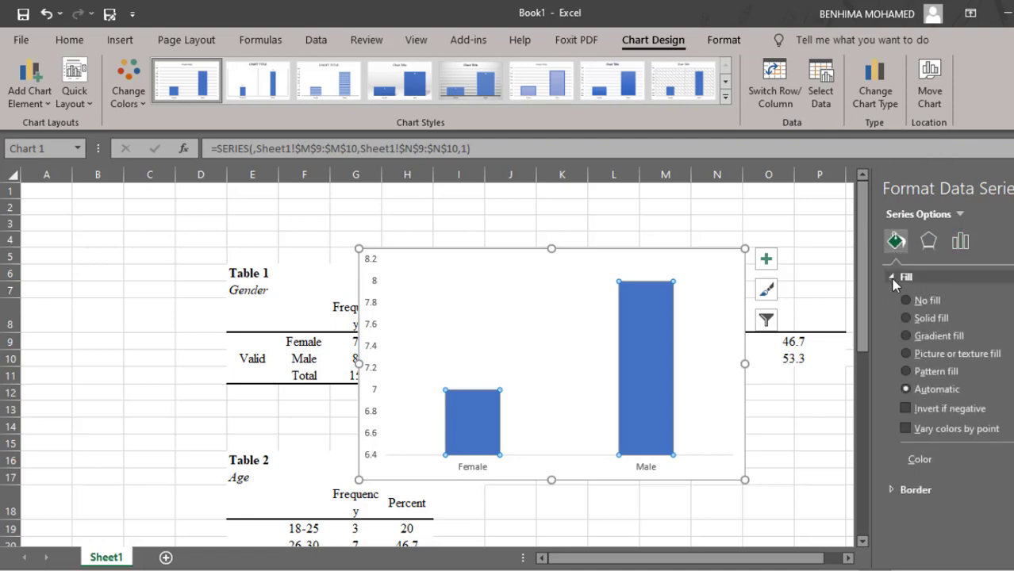
{"action": "left_click", "coordinate": [944, 374]}
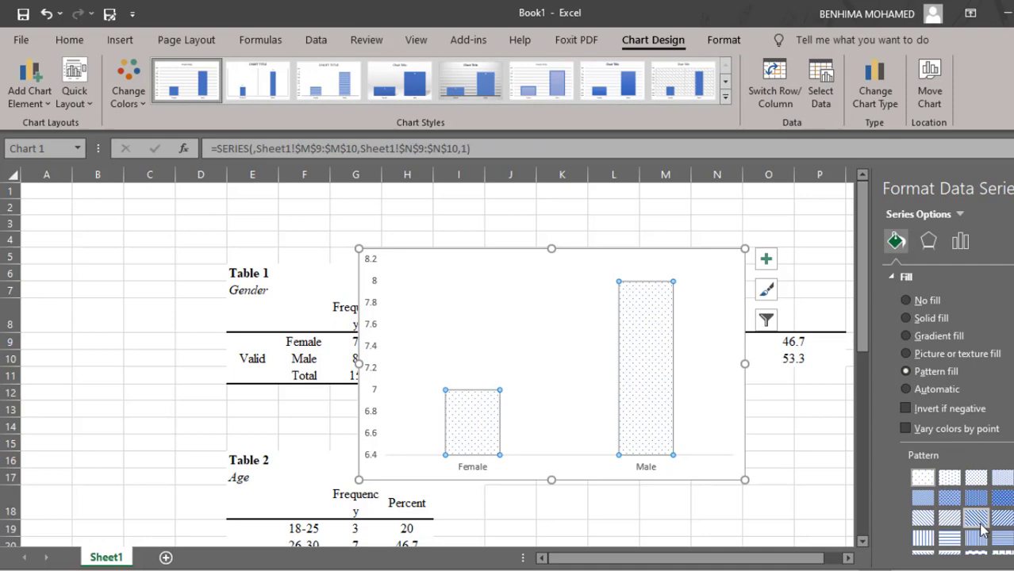
{"action": "scroll", "coordinate": [983, 519], "scroll_direction": "down", "scroll_amount": 4}
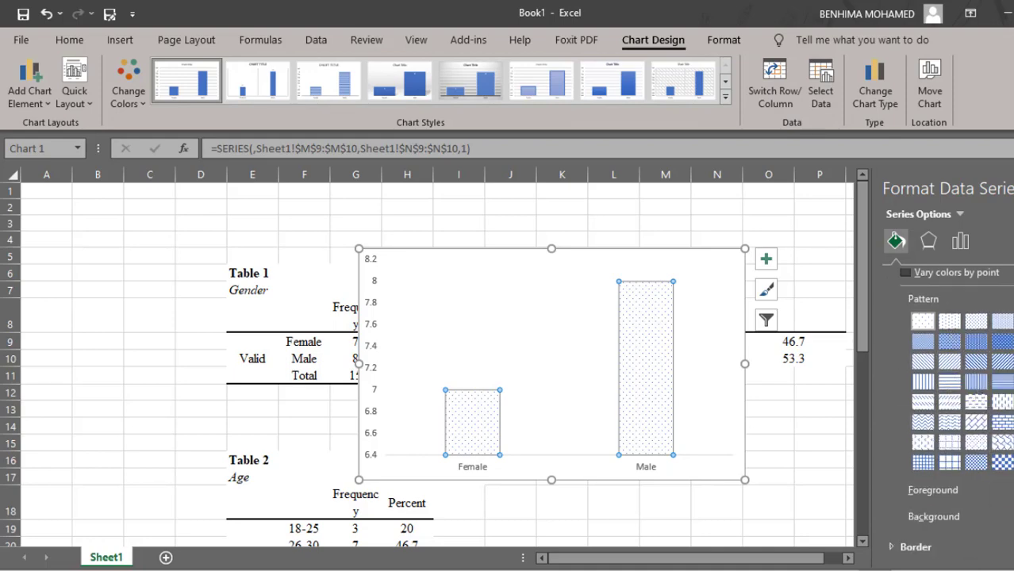
{"action": "left_click", "coordinate": [1001, 463]}
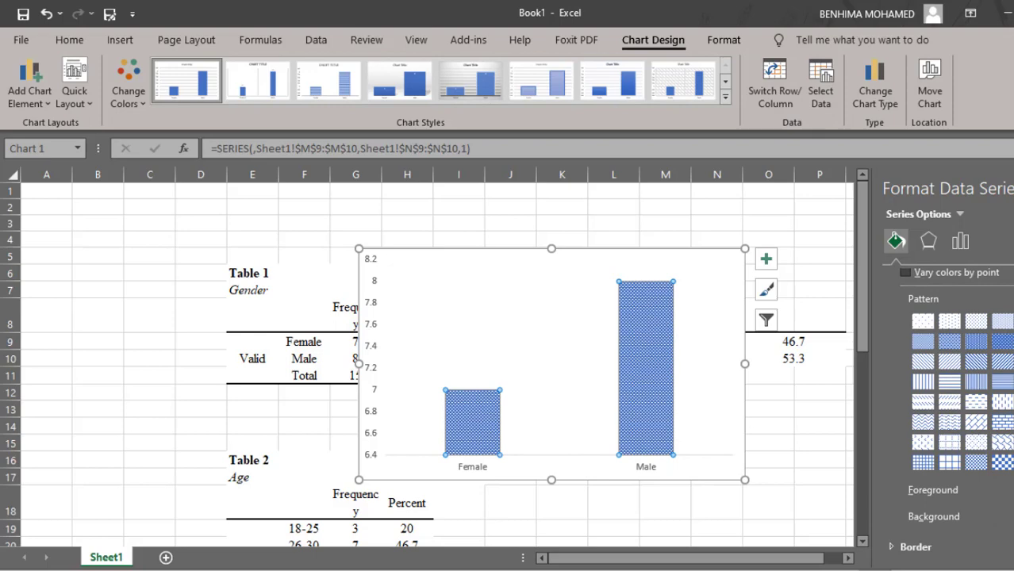
- Set the foreground colour of the columns' pattern fill to black
{"action": "scroll", "coordinate": [945, 305], "scroll_direction": "up", "scroll_amount": 4}
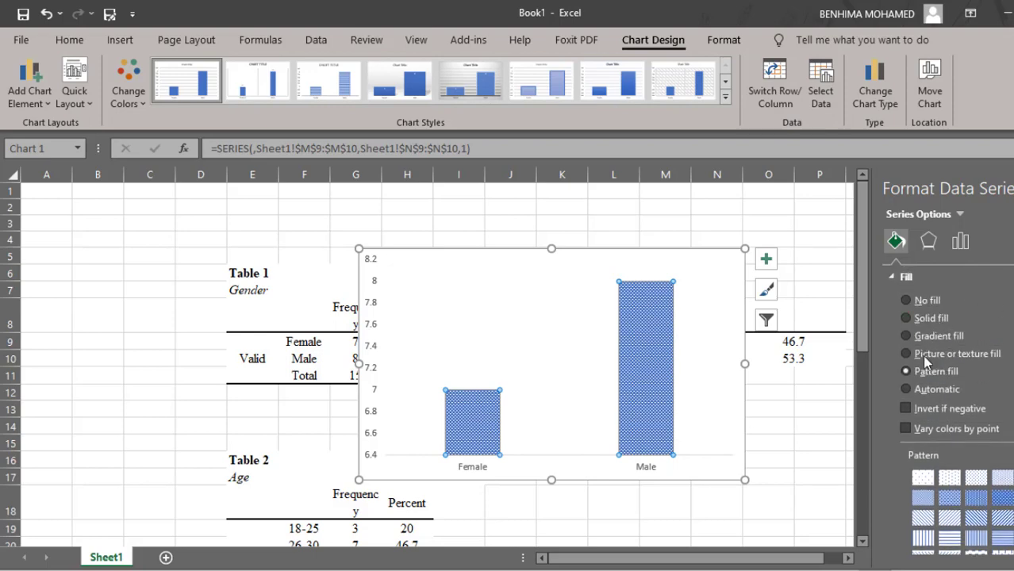
{"action": "scroll", "coordinate": [926, 361], "scroll_direction": "down", "scroll_amount": 4}
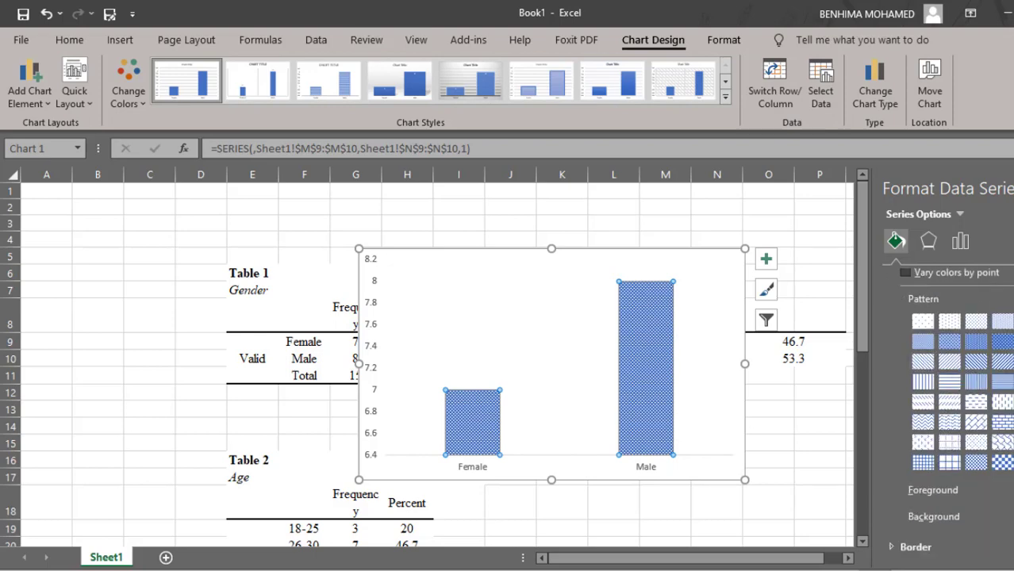
{"action": "left_click", "coordinate": [1003, 489]}
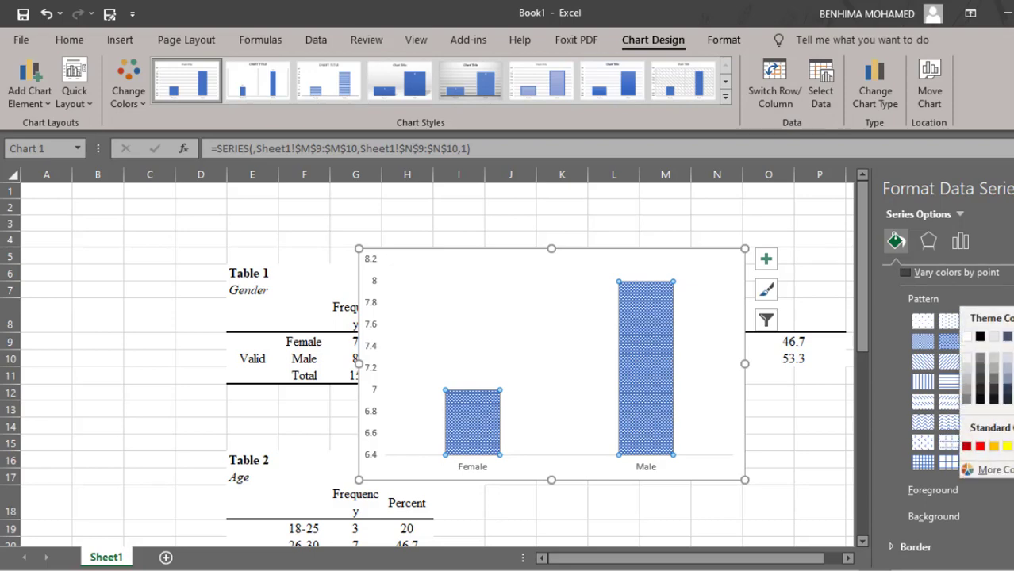
{"action": "left_click", "coordinate": [980, 338]}
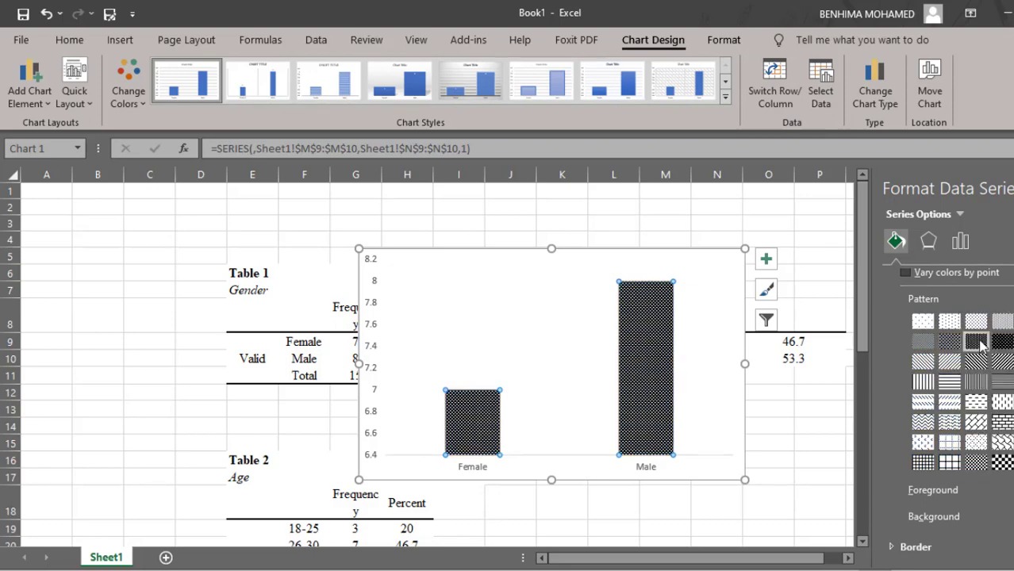
- Add data labels to both columns of the gender chart
{"action": "left_click", "coordinate": [648, 414]}
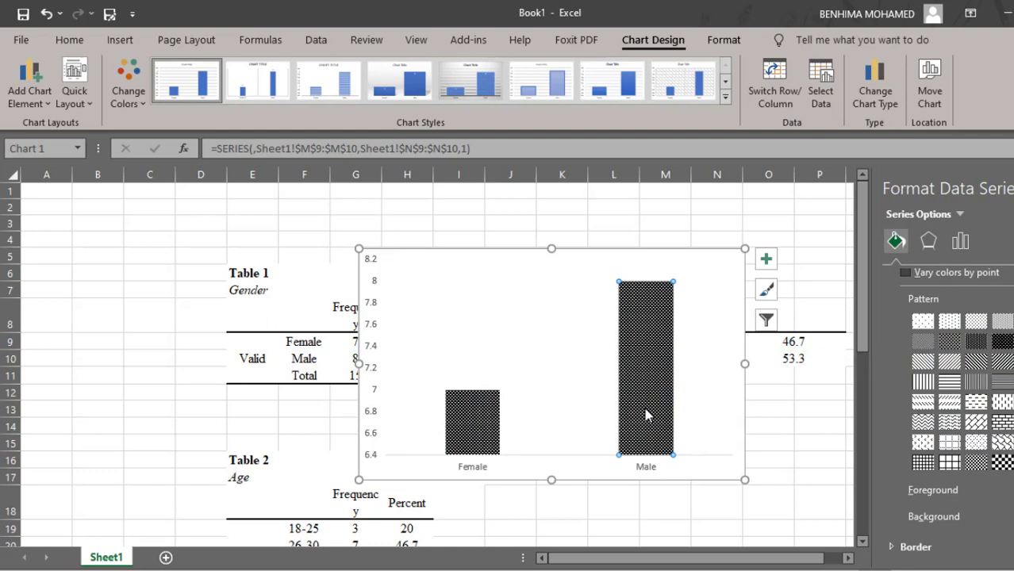
{"action": "left_click", "coordinate": [796, 441]}
{"action": "left_click", "coordinate": [657, 379]}
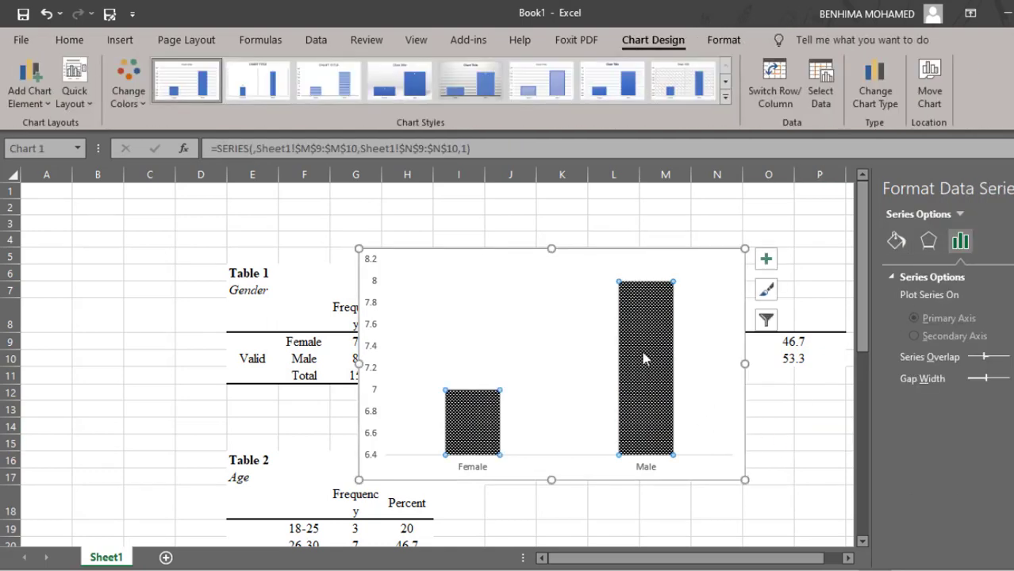
{"action": "right_click", "coordinate": [647, 402]}
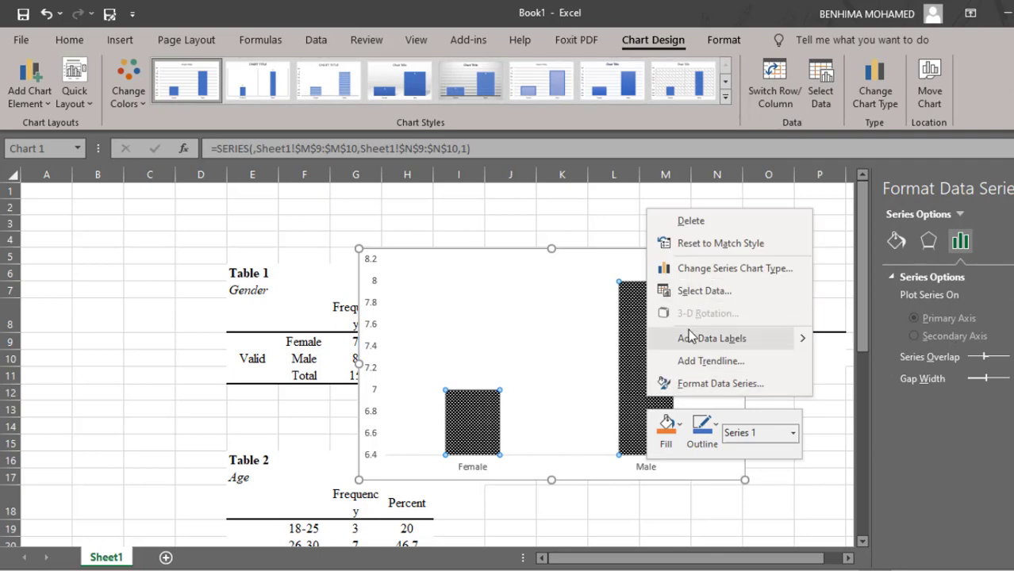
{"action": "left_click", "coordinate": [755, 331]}
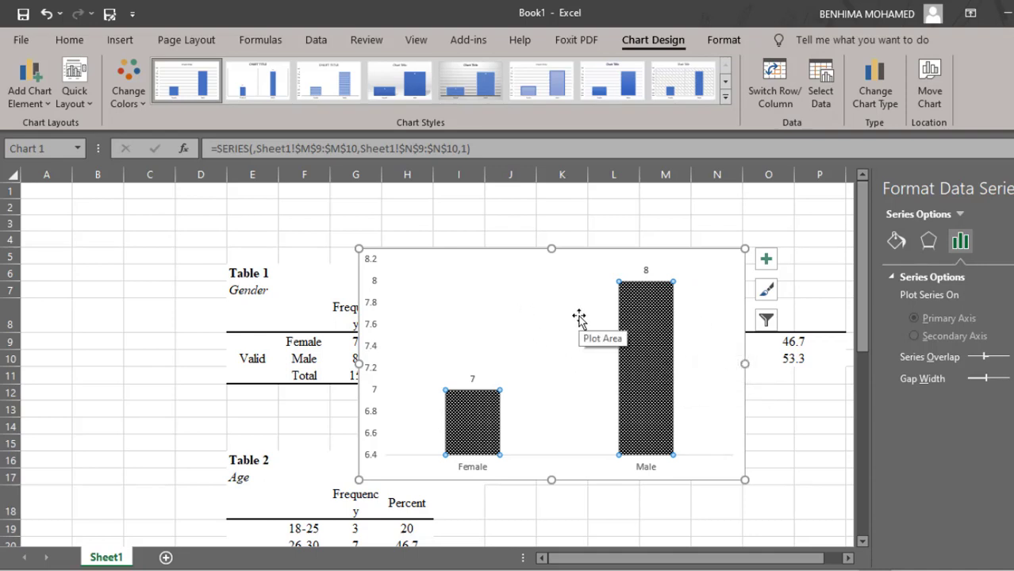
- Copy the whole gender chart to the clipboard and move the original so it spans columns I to P
{"action": "left_click", "coordinate": [539, 268]}
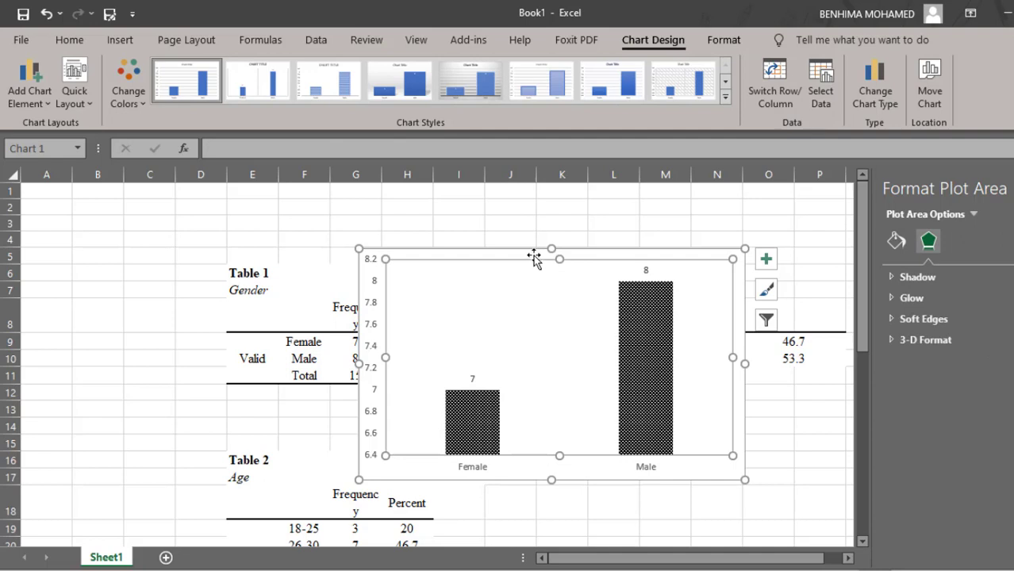
{"action": "left_click", "coordinate": [533, 255]}
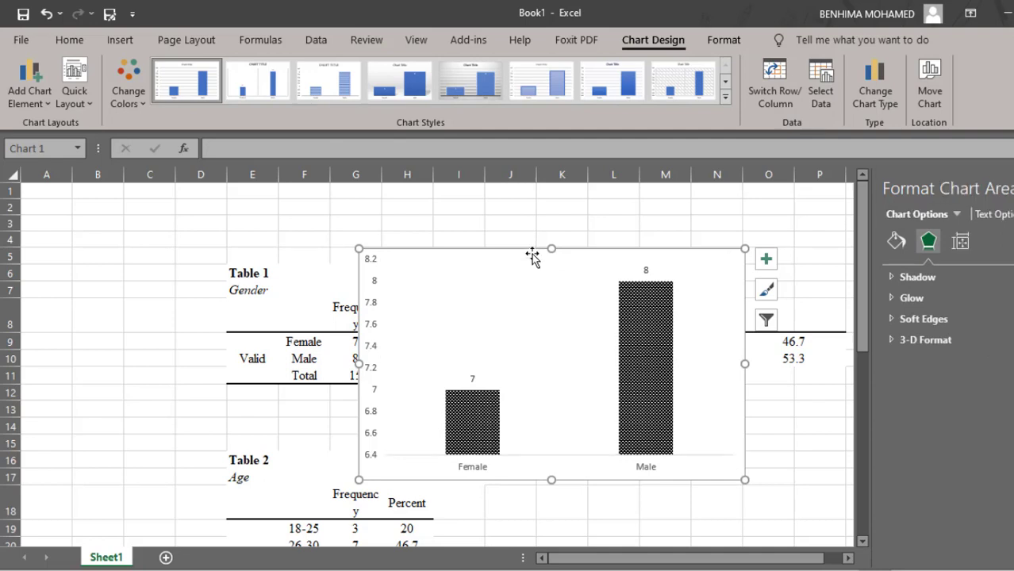
{"action": "right_click", "coordinate": [532, 254]}
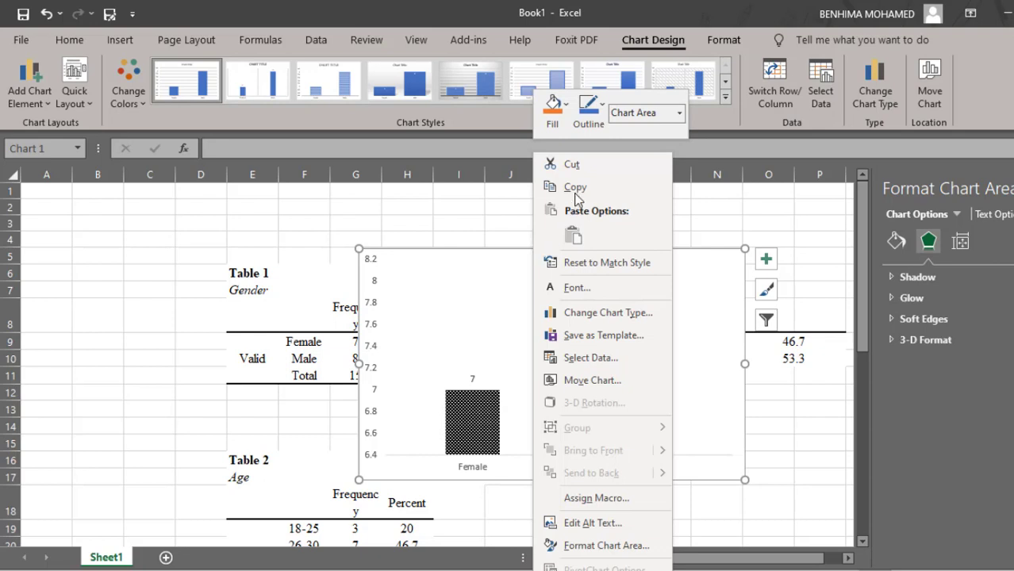
{"action": "left_click", "coordinate": [575, 188]}
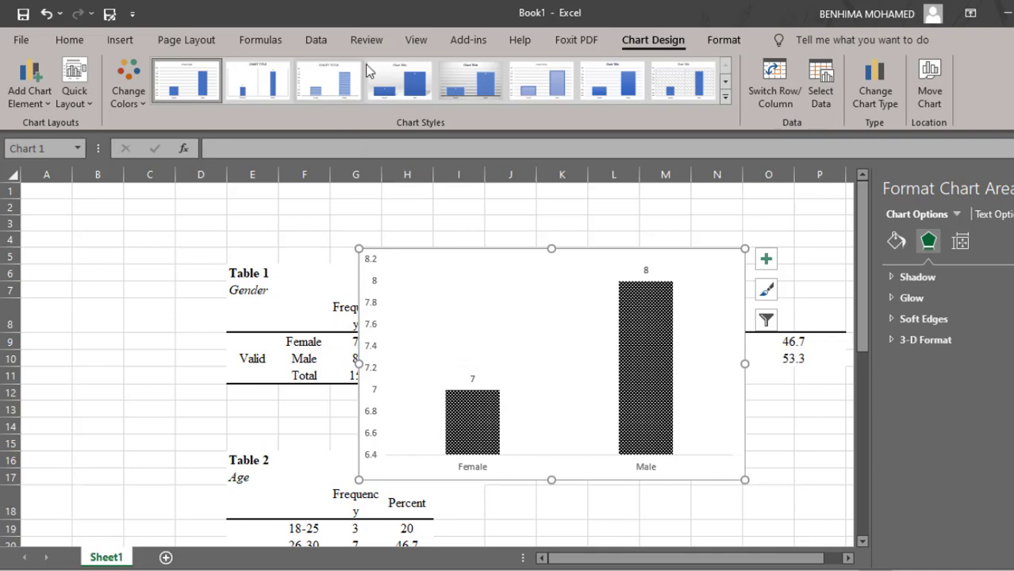
{"action": "left_click", "coordinate": [504, 269]}
{"action": "left_click_drag", "start_coordinate": [492, 258], "coordinate": [582, 193]}
- Insert a 3-D Stacked Column chart of the four age ranges and their frequencies from Table 2 (F19:G22)
{"action": "scroll", "coordinate": [285, 527], "scroll_direction": "down", "scroll_amount": 1}
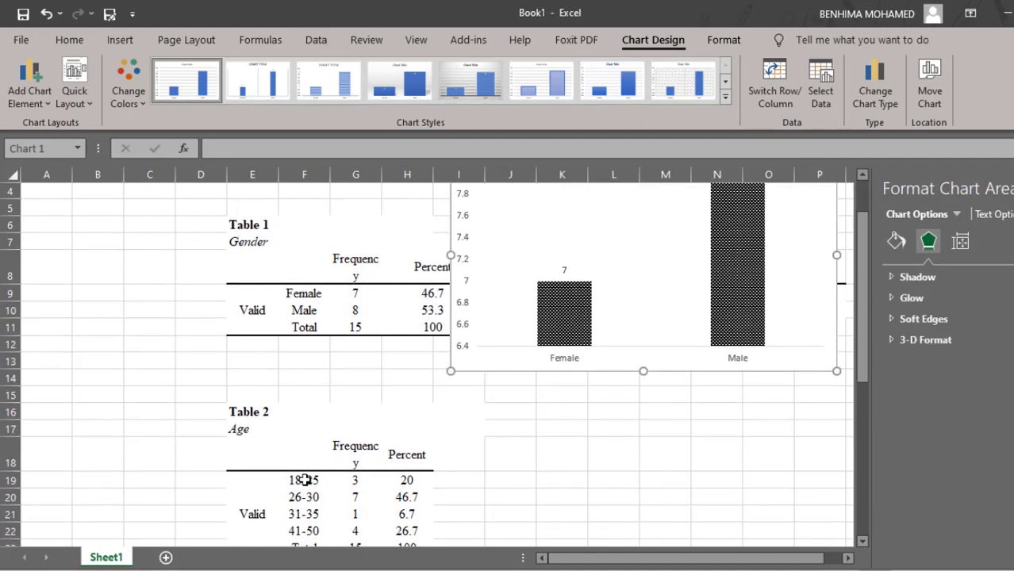
{"action": "left_click_drag", "start_coordinate": [301, 479], "coordinate": [358, 496]}
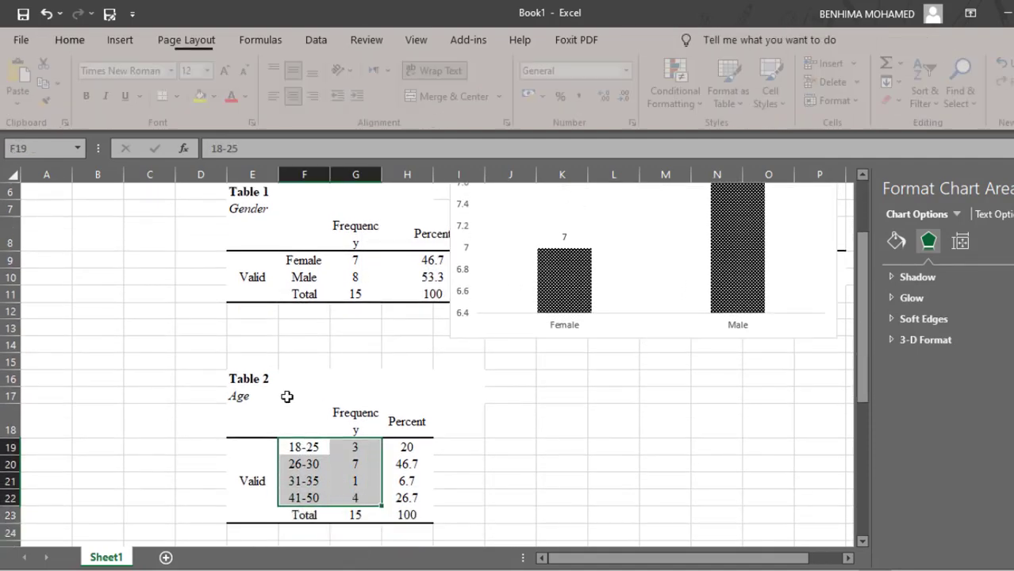
{"action": "left_click", "coordinate": [119, 41]}
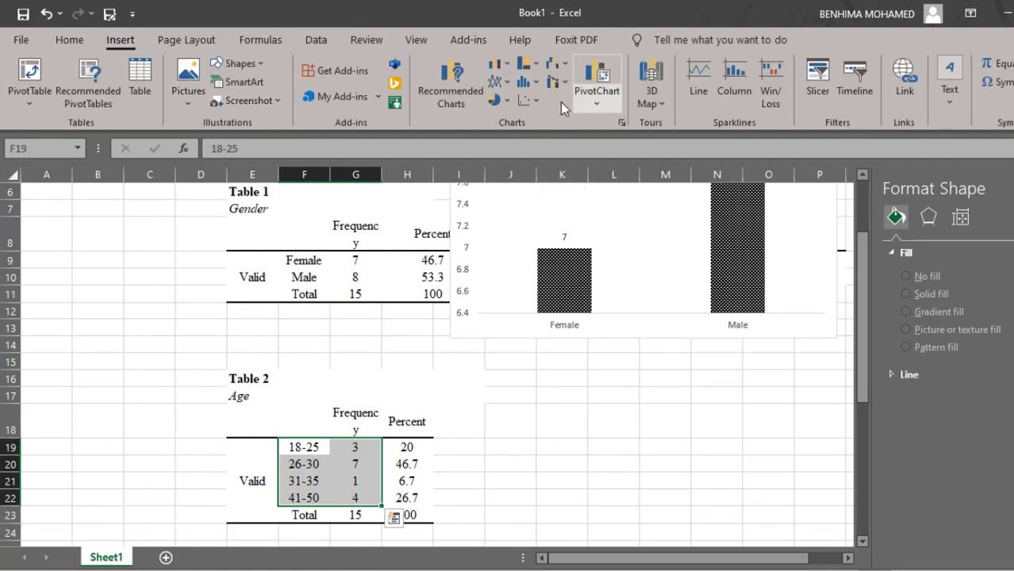
{"action": "left_click", "coordinate": [460, 110]}
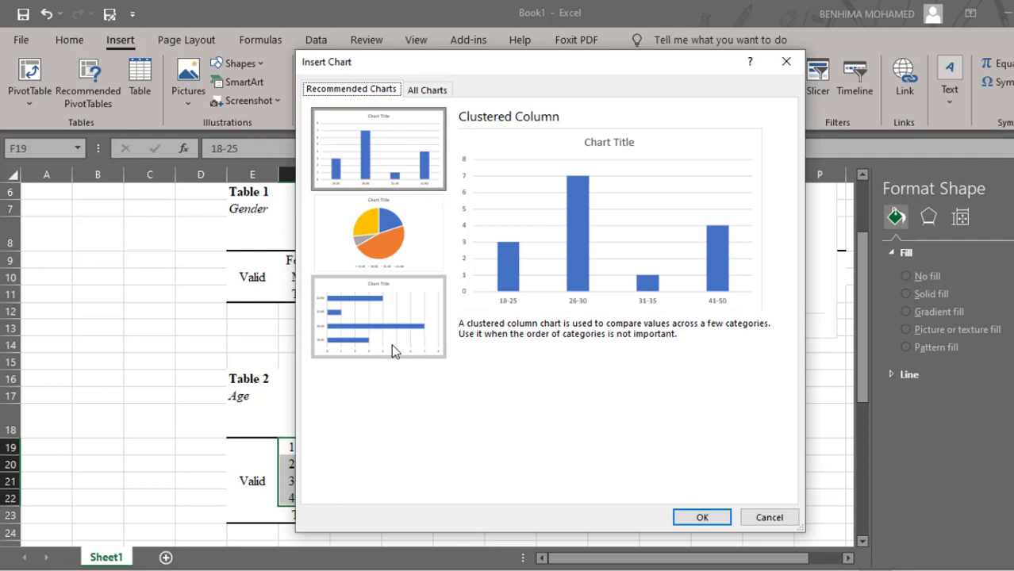
{"action": "left_click", "coordinate": [432, 91]}
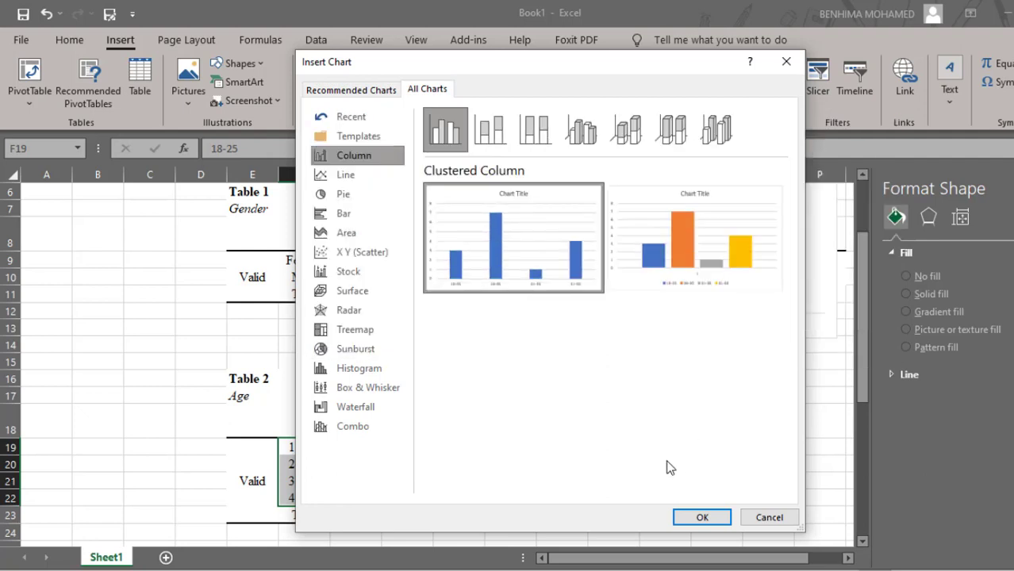
{"action": "left_click", "coordinate": [487, 138]}
{"action": "left_click", "coordinate": [528, 142]}
{"action": "left_click", "coordinate": [593, 137]}
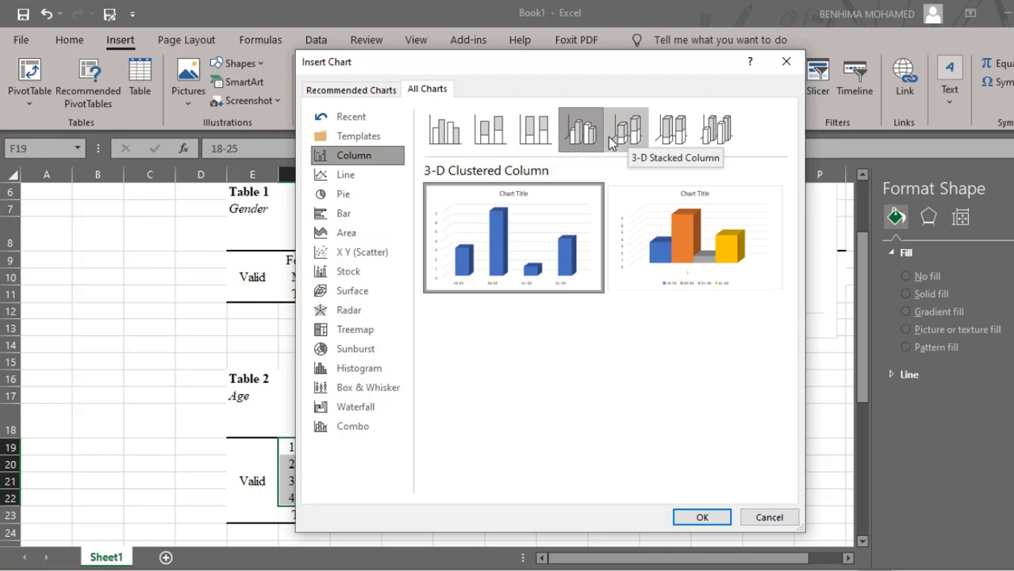
{"action": "left_click", "coordinate": [627, 137]}
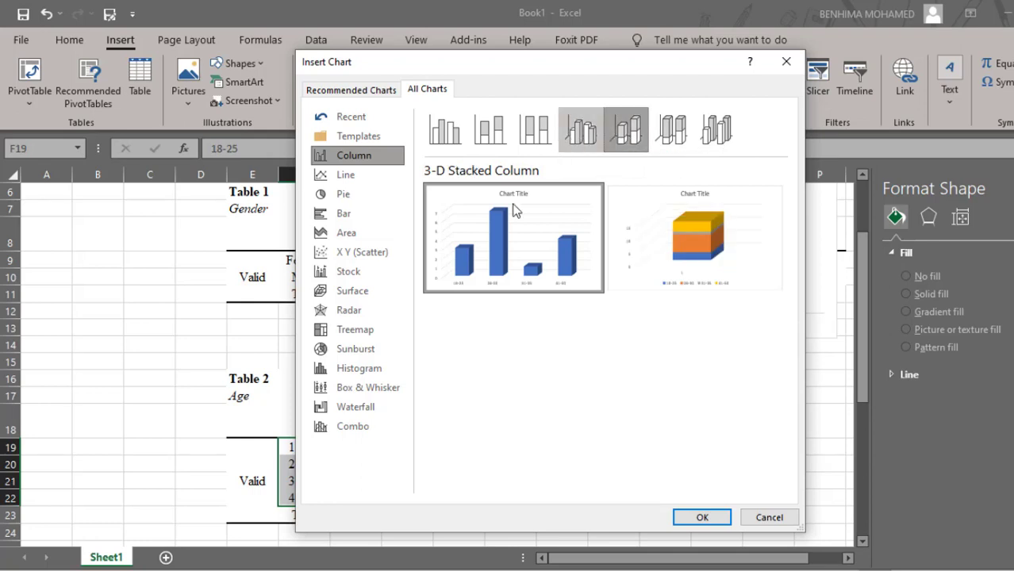
{"action": "mouse_move", "coordinate": [492, 235]}
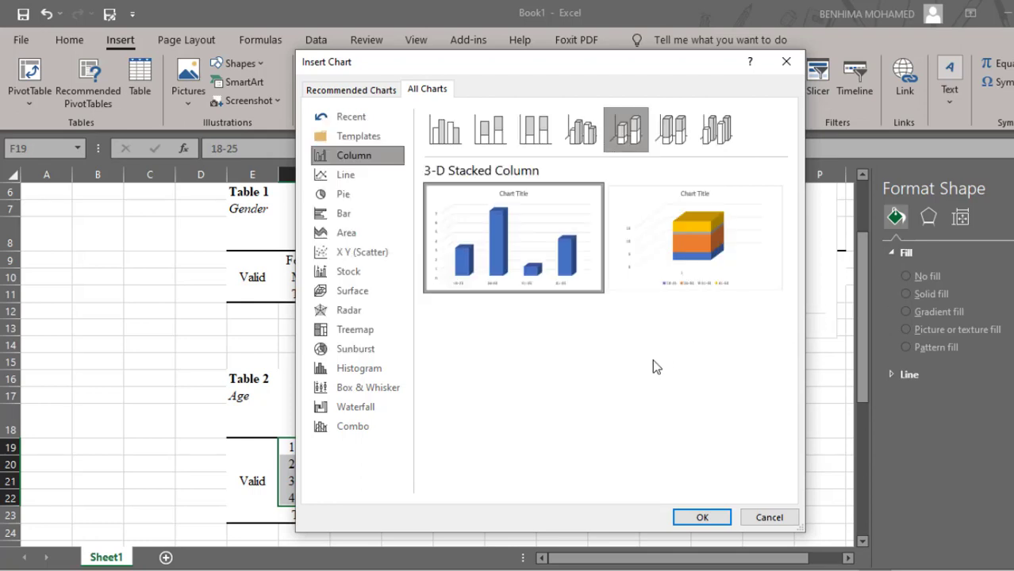
{"action": "left_click", "coordinate": [702, 517]}
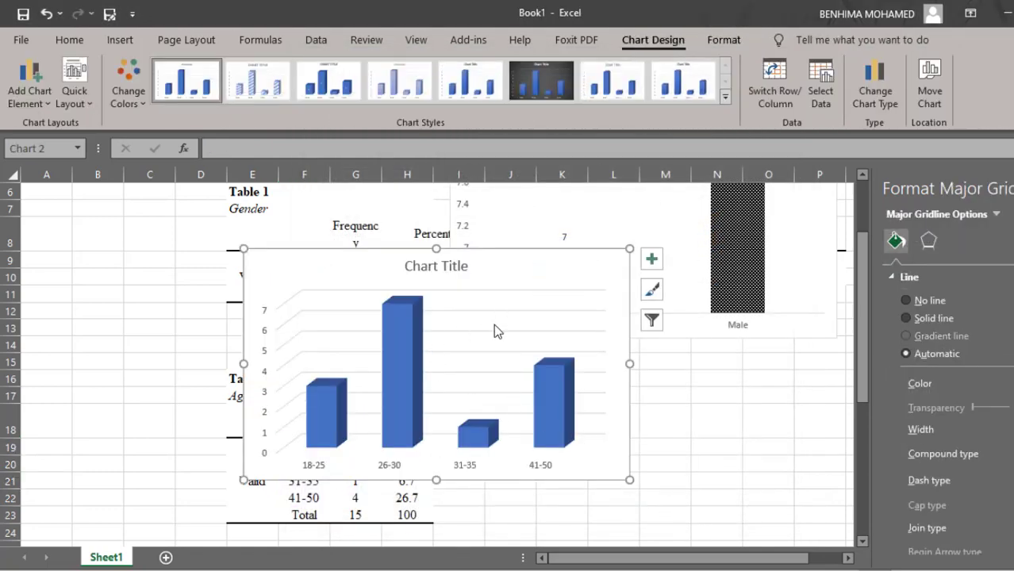
- Delete the chart title from the age chart
{"action": "left_click", "coordinate": [492, 310]}
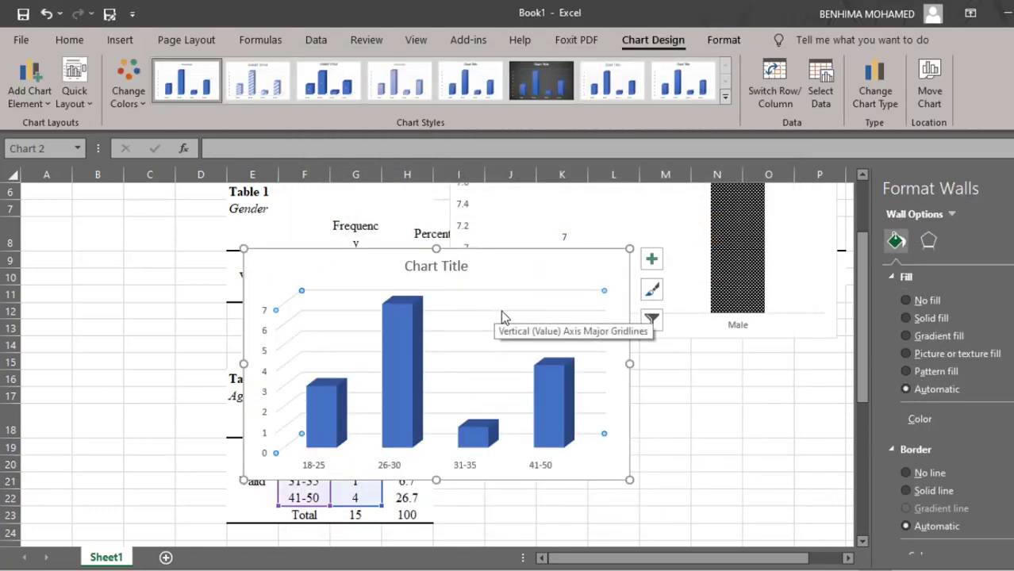
{"action": "left_click", "coordinate": [501, 311]}
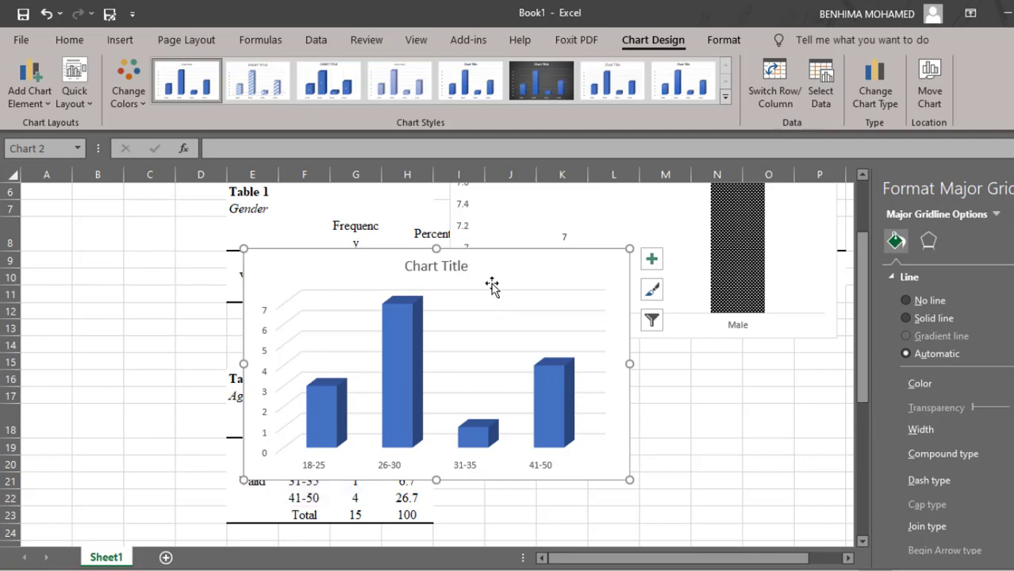
{"action": "left_click", "coordinate": [446, 272]}
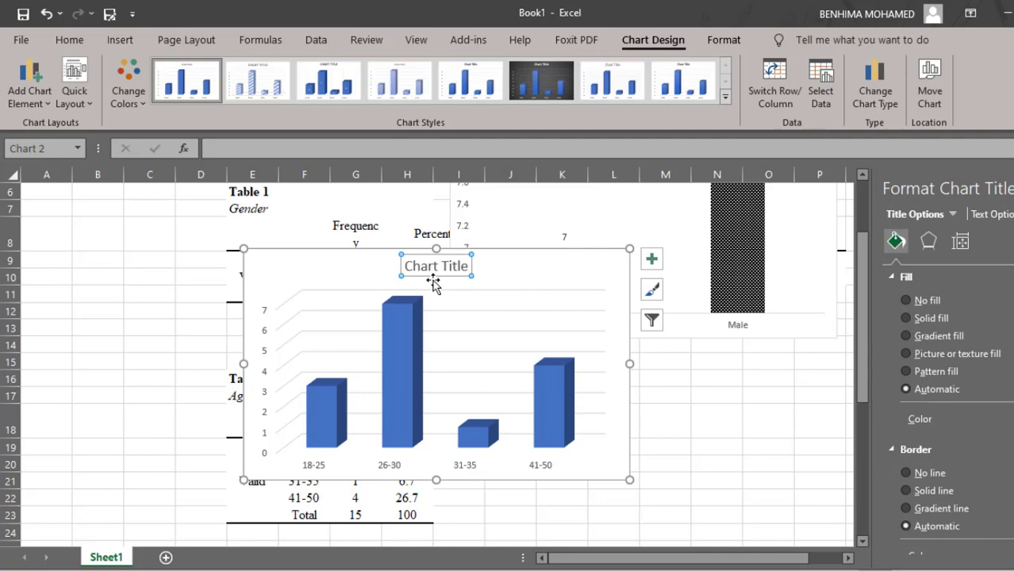
{"action": "key", "text": "Delete"}
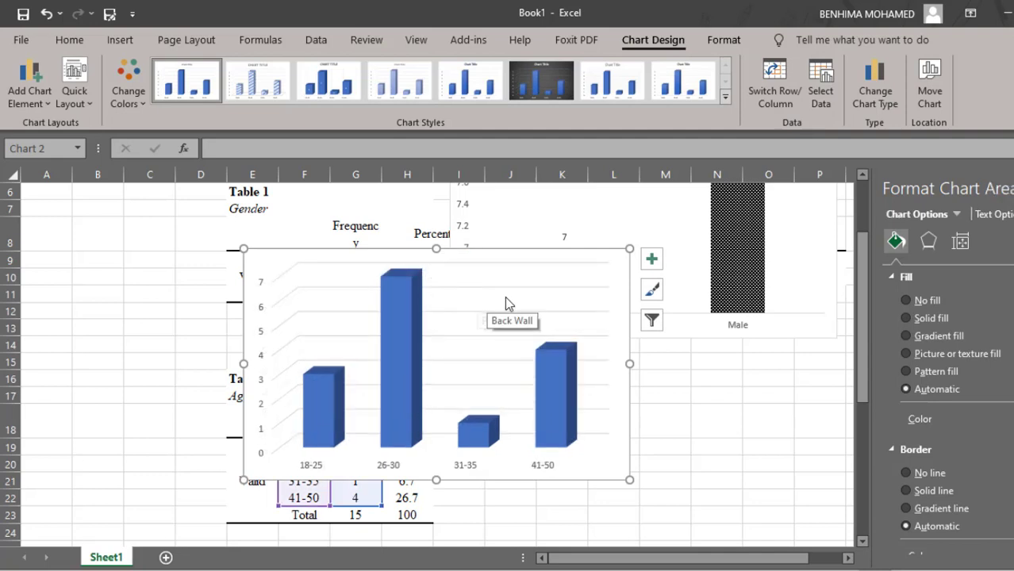
- Give the age chart's columns a pattern fill with bold upward diagonal stripes
{"action": "left_click", "coordinate": [407, 346]}
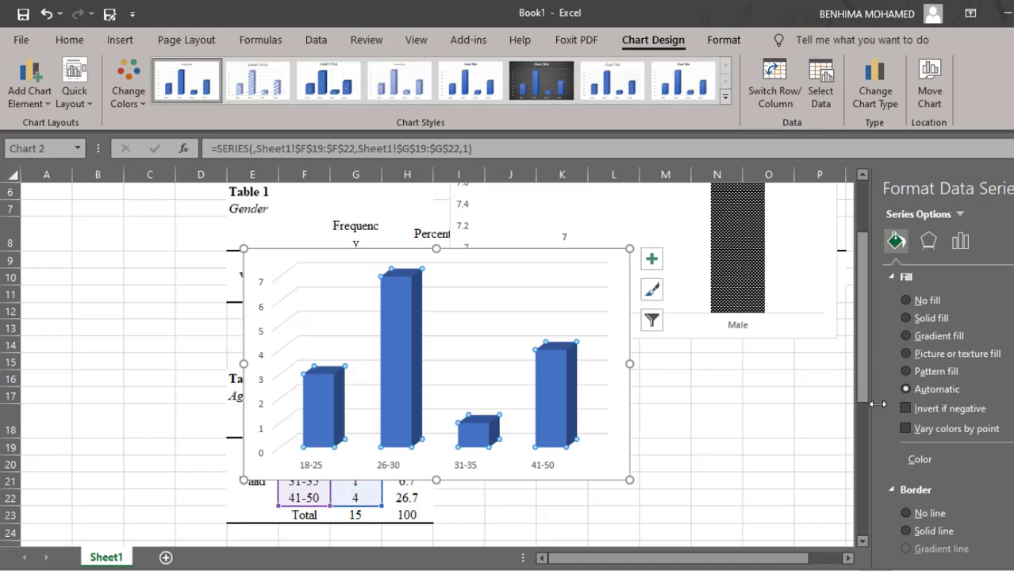
{"action": "left_click", "coordinate": [917, 371]}
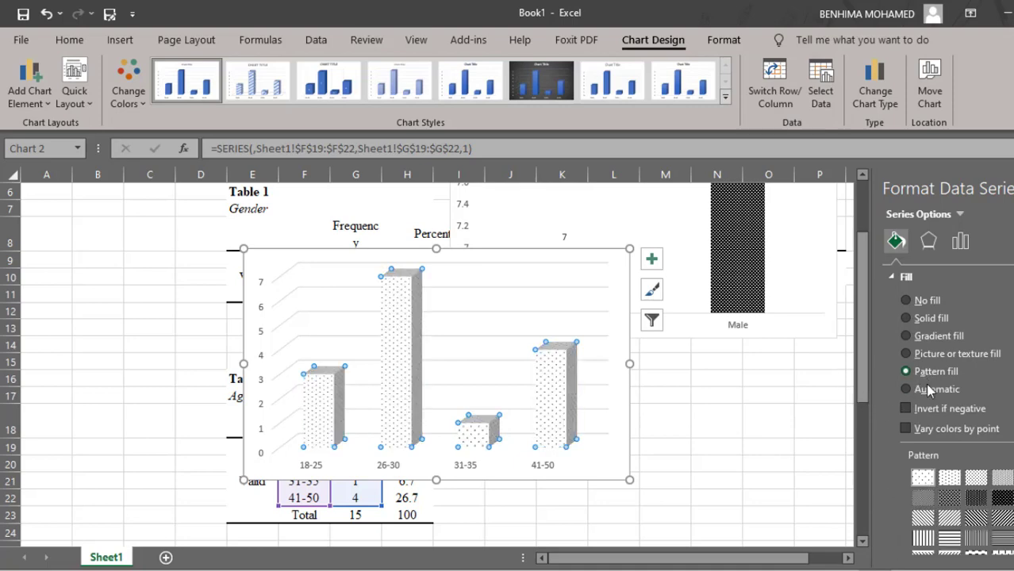
{"action": "left_click", "coordinate": [1008, 504]}
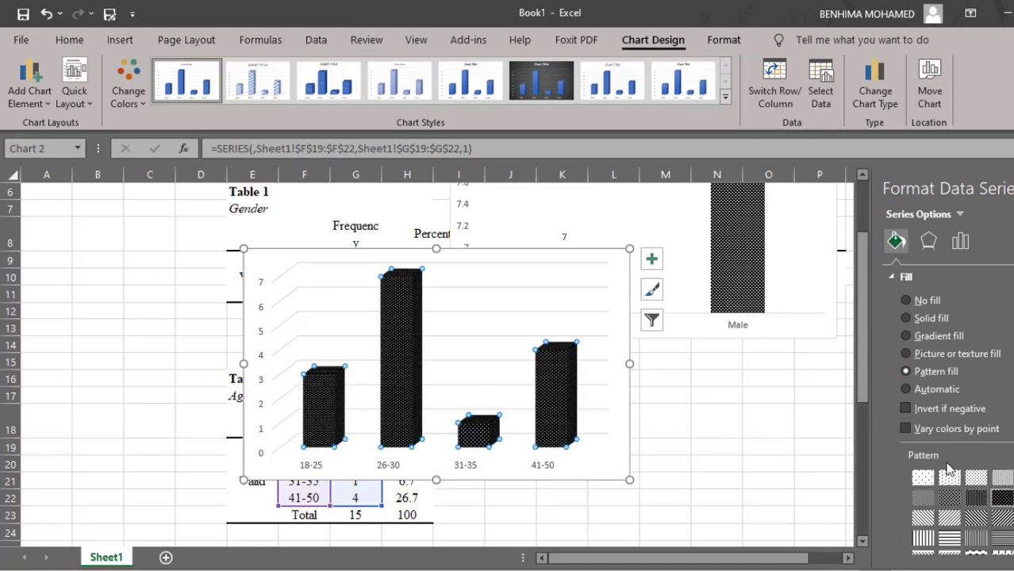
{"action": "left_click", "coordinate": [975, 520]}
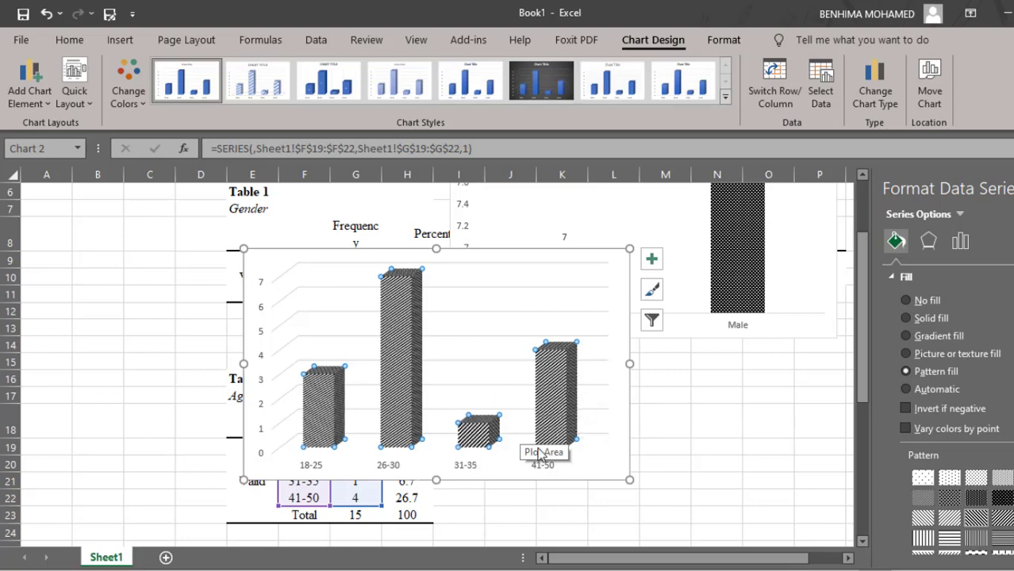
- Apply the quick layout that adds a data table under the age chart, plus a chart title and vertical axis title
{"action": "left_click", "coordinate": [593, 263]}
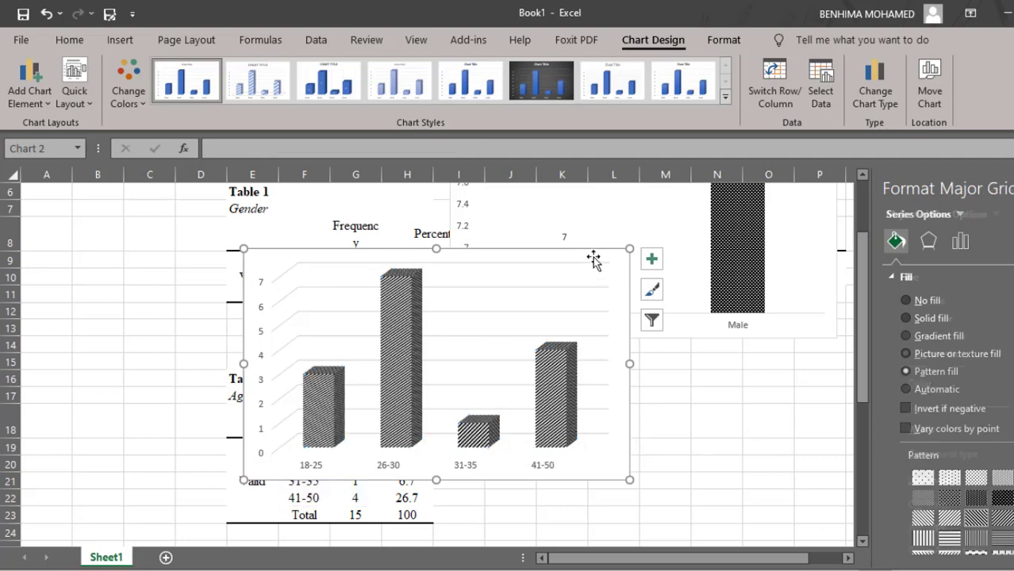
{"action": "left_click", "coordinate": [584, 252]}
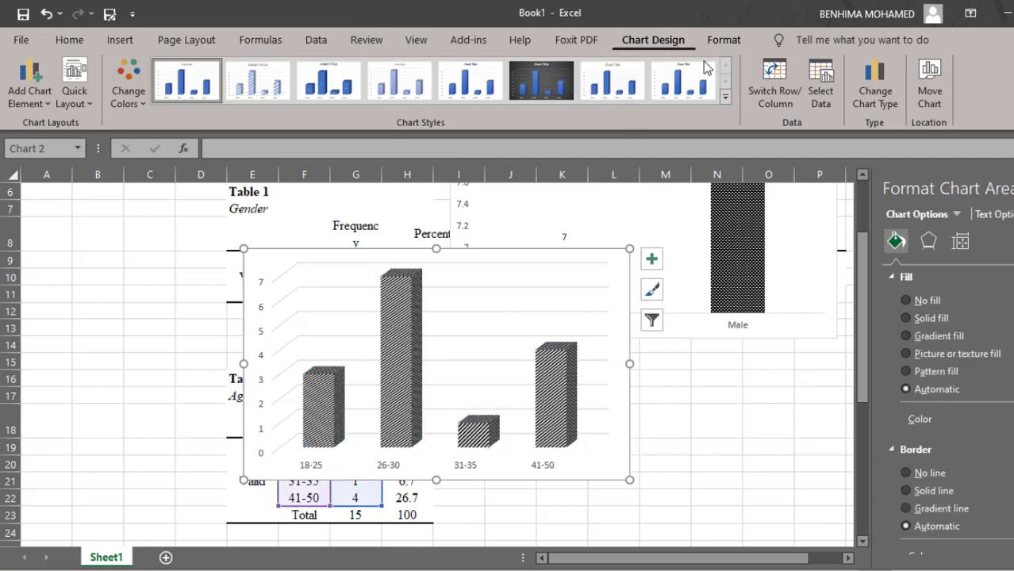
{"action": "left_click", "coordinate": [81, 111]}
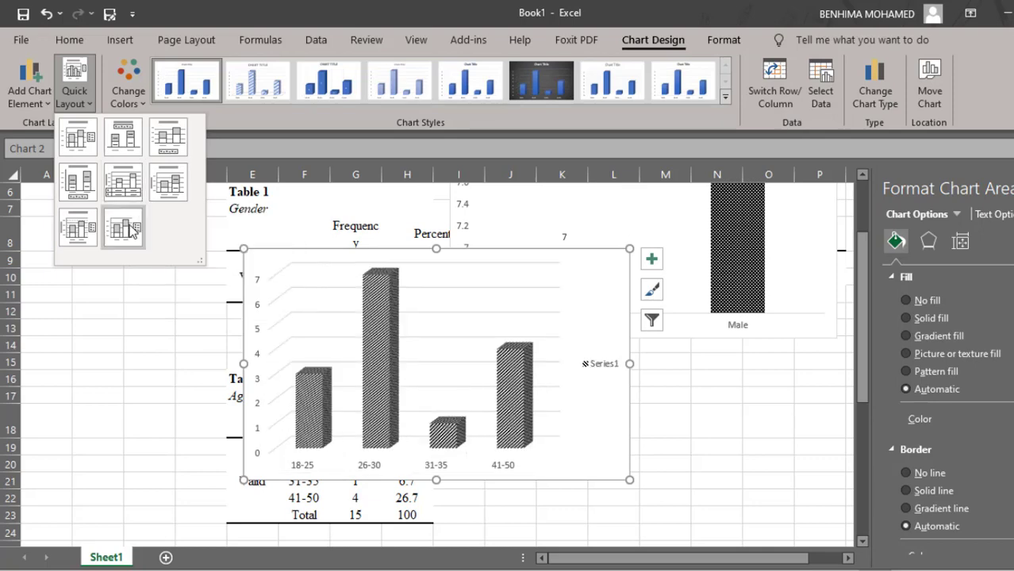
{"action": "left_click", "coordinate": [143, 195]}
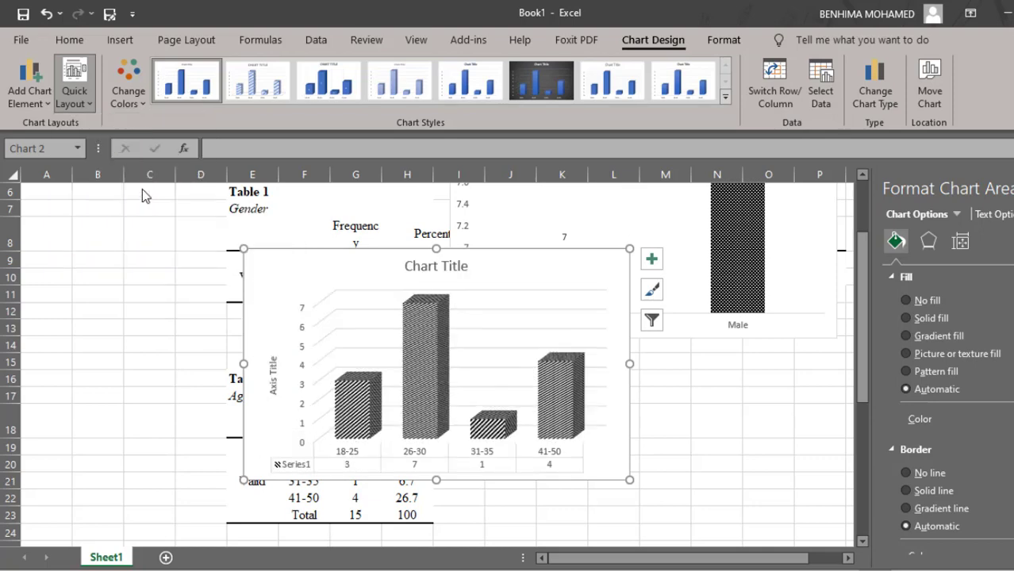
{"action": "left_click", "coordinate": [304, 468]}
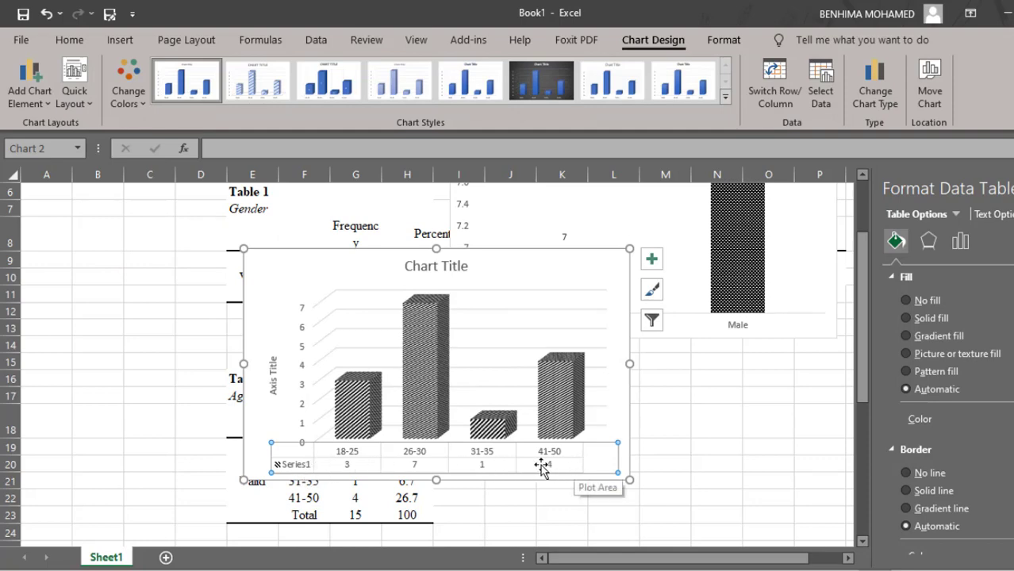
- Add data labels to the columns of the age chart
{"action": "left_click", "coordinate": [433, 363]}
{"action": "right_click", "coordinate": [434, 363]}
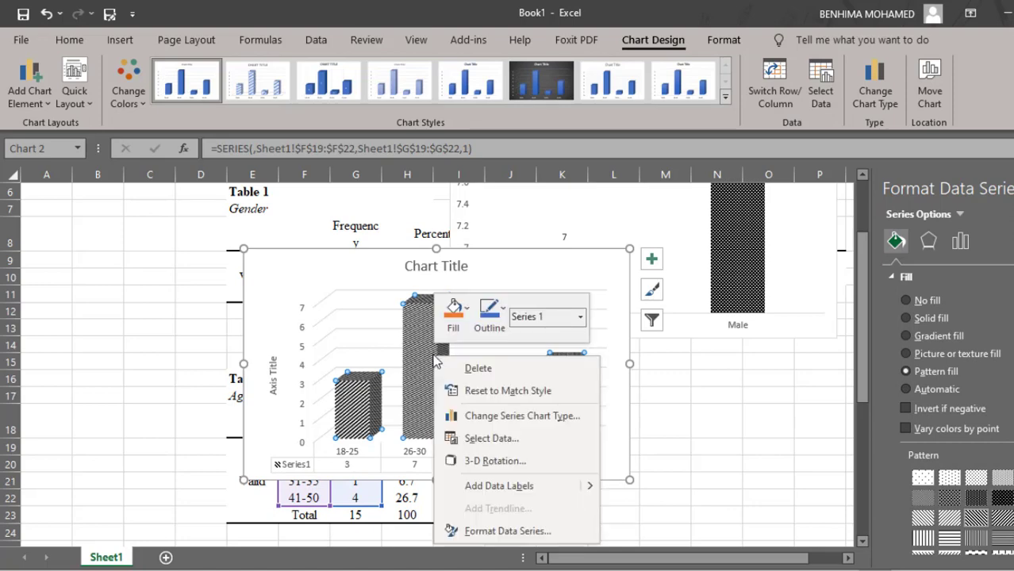
{"action": "left_click", "coordinate": [485, 487]}
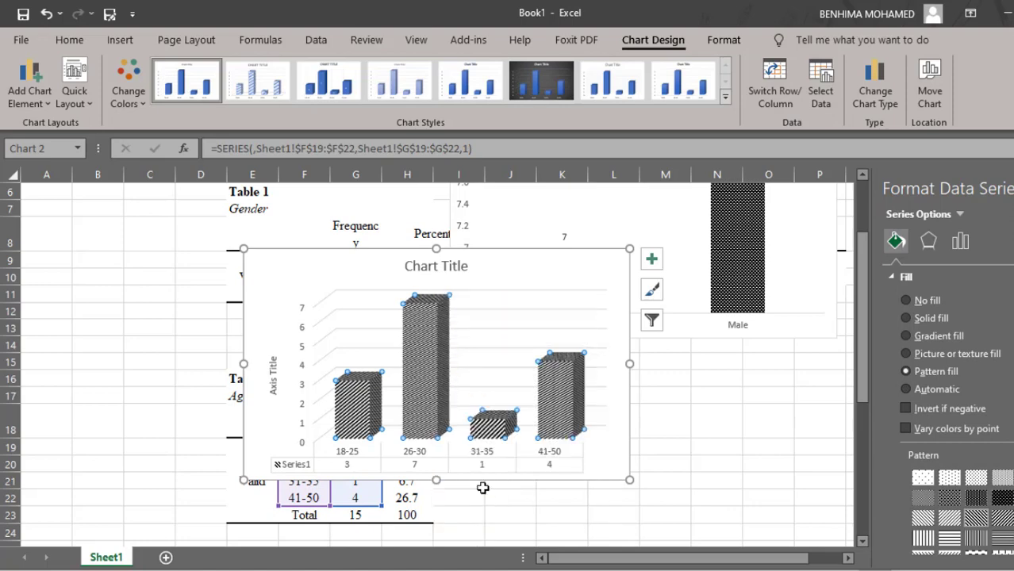
- Move the data labels of the 41-50, 31-35, 26-30 and 18-25 columns to just above their columns
{"action": "left_click", "coordinate": [555, 403]}
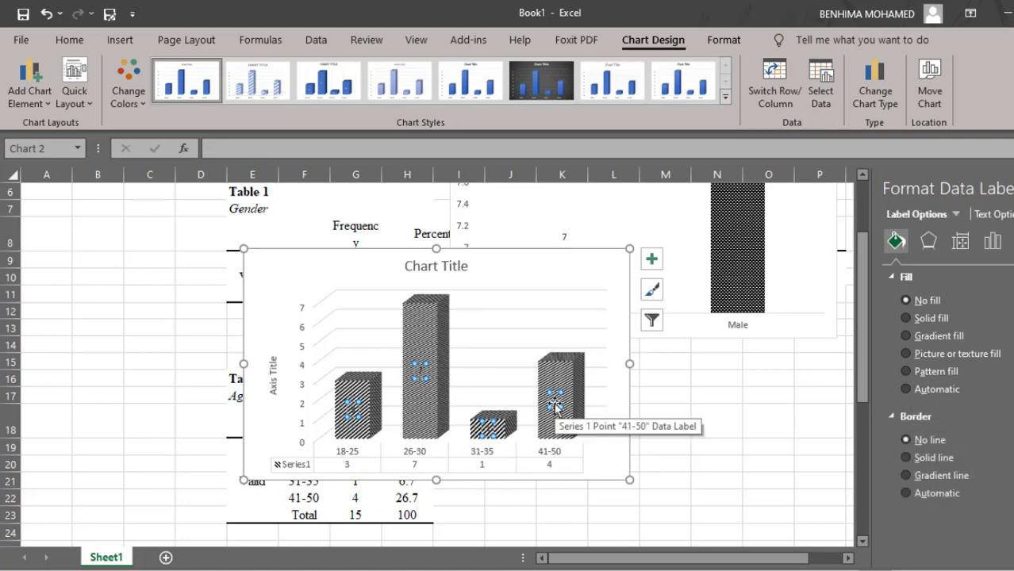
{"action": "left_click", "coordinate": [553, 403]}
{"action": "left_click_drag", "start_coordinate": [554, 400], "coordinate": [557, 349]}
{"action": "left_click", "coordinate": [484, 426]}
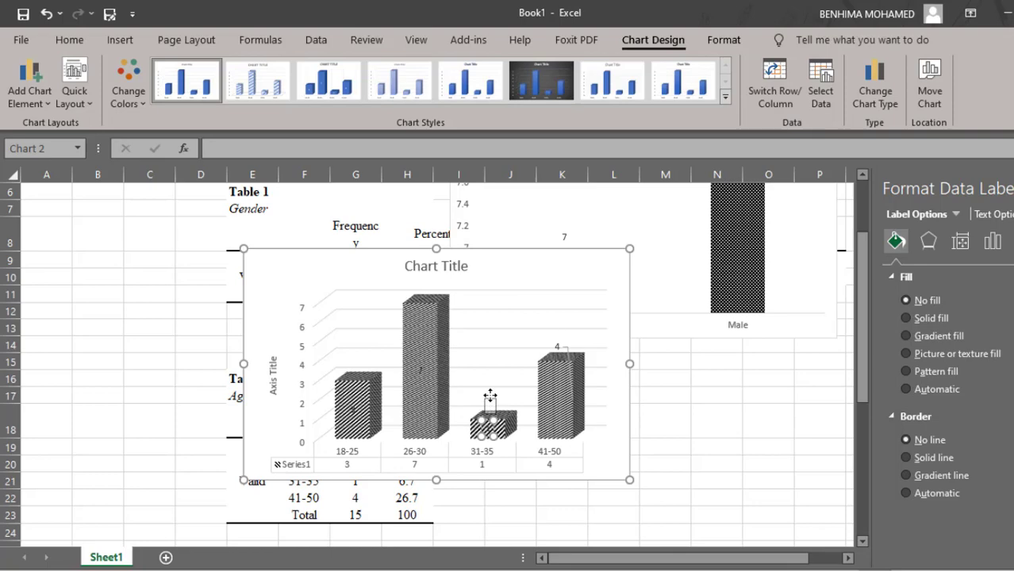
{"action": "left_click", "coordinate": [421, 369]}
{"action": "left_click", "coordinate": [421, 369]}
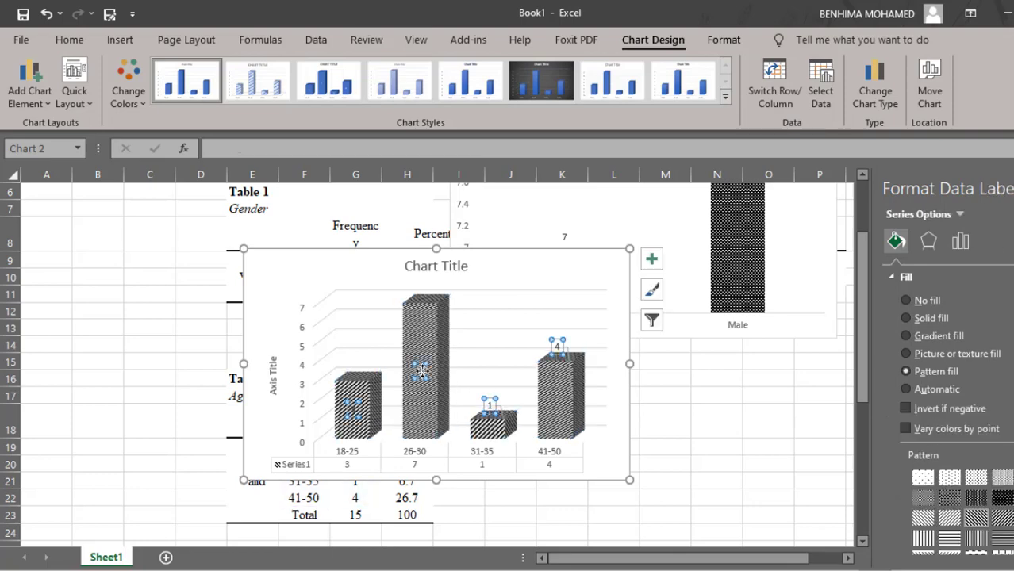
{"action": "left_click", "coordinate": [419, 369]}
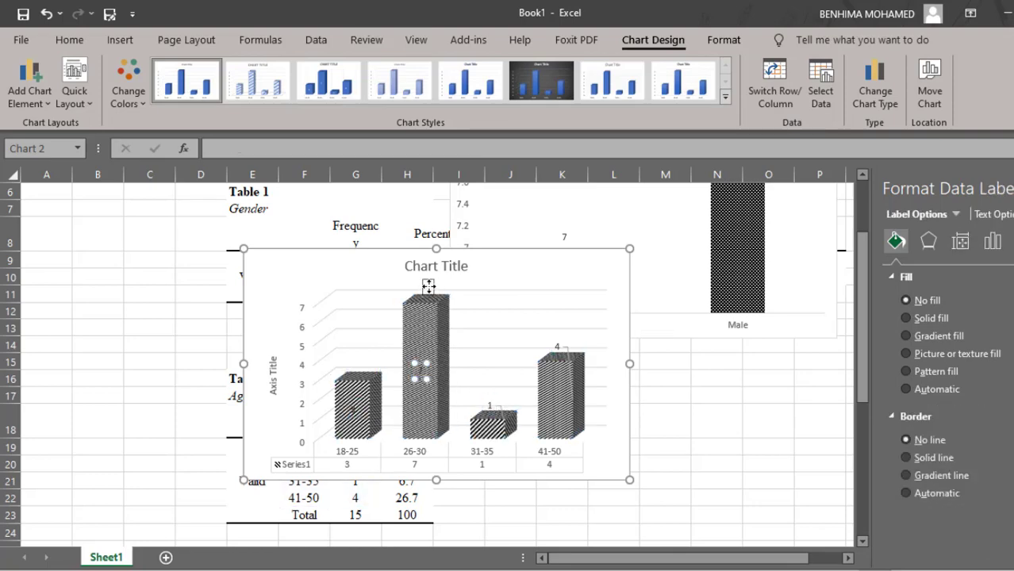
{"action": "left_click", "coordinate": [346, 408]}
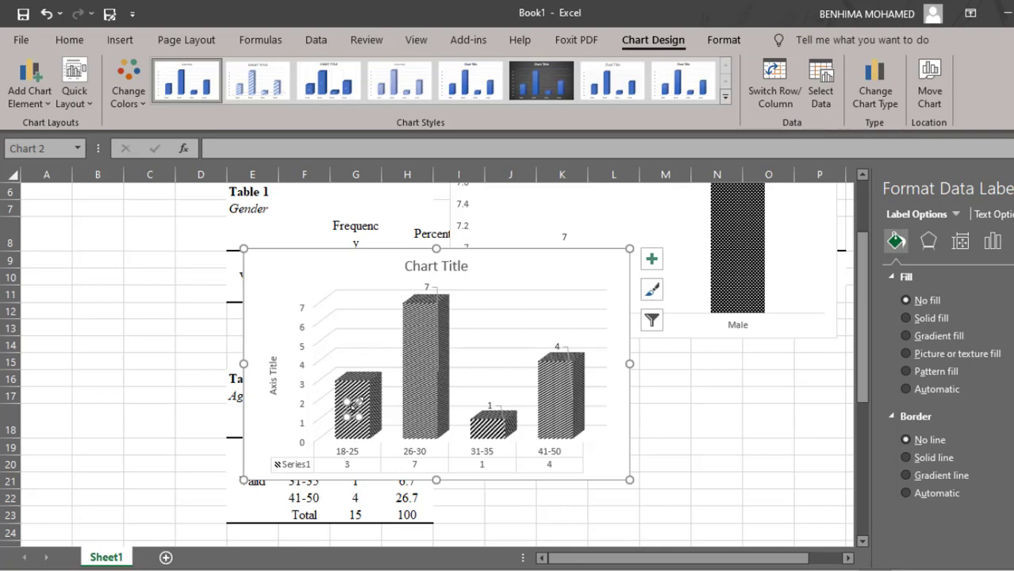
{"action": "left_click_drag", "start_coordinate": [353, 402], "coordinate": [357, 351]}
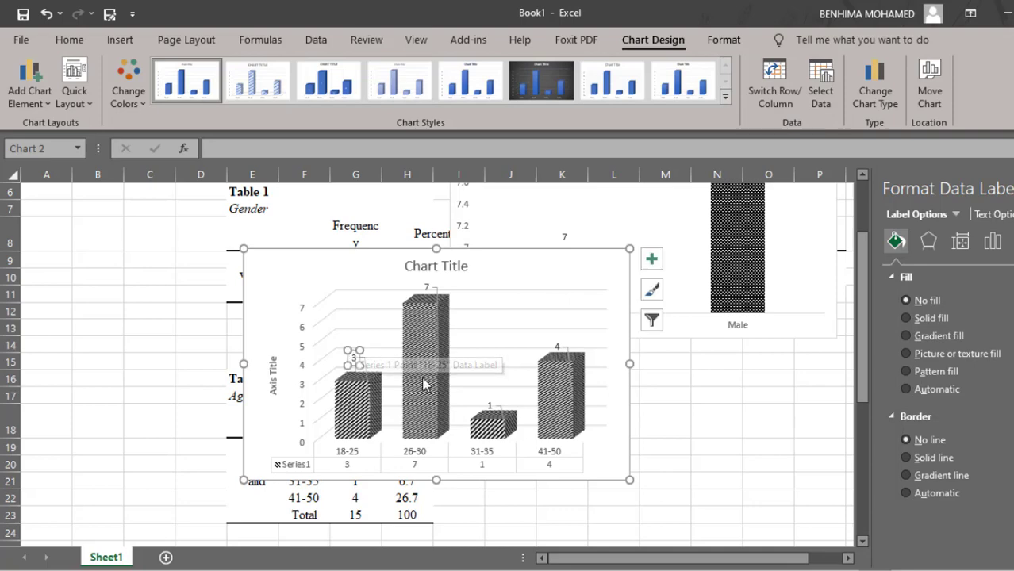
{"action": "left_click", "coordinate": [717, 435]}
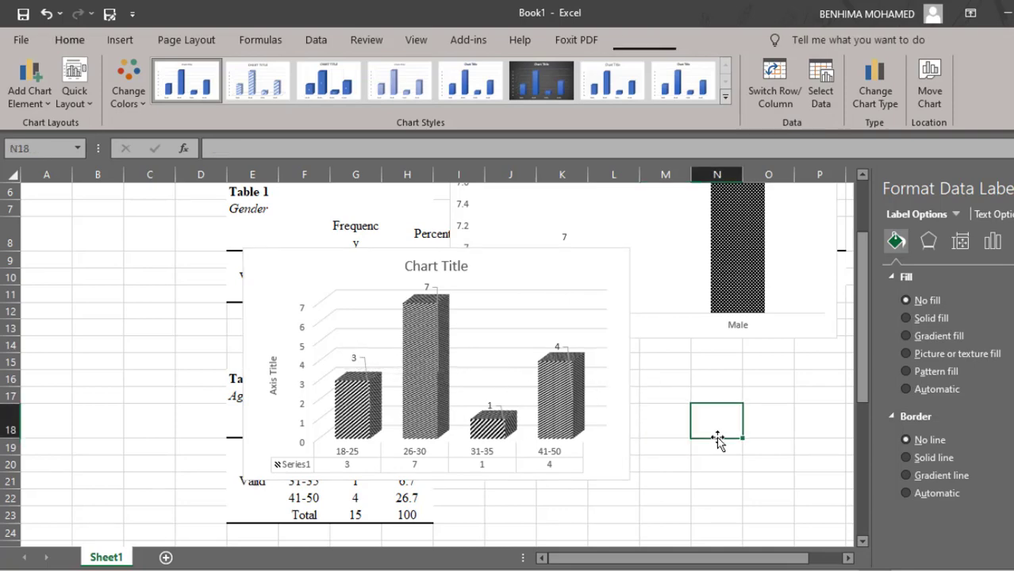
- Remove the placeholder title above the age chart, keeping the data table and axis title
{"action": "left_click", "coordinate": [453, 264]}
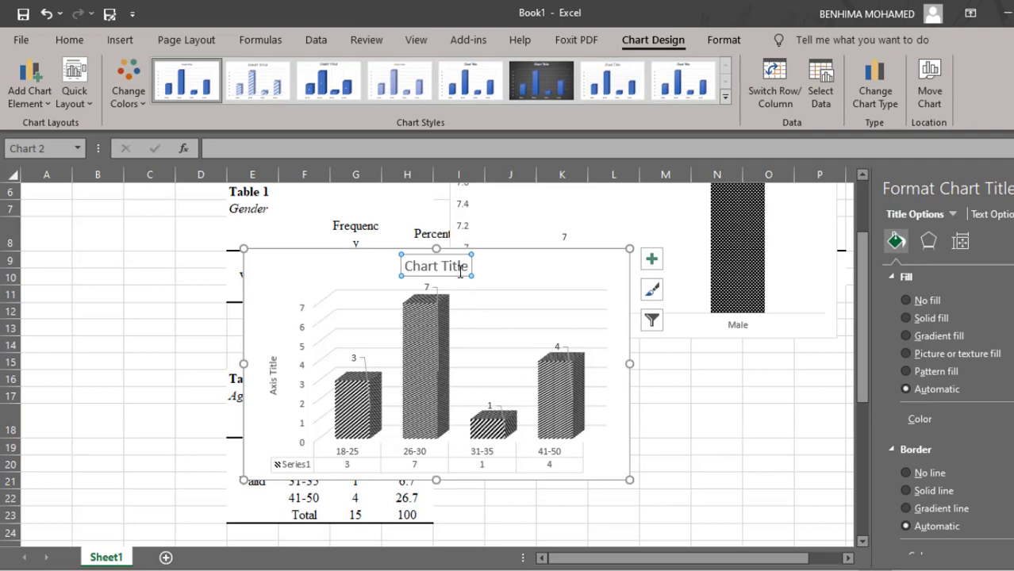
{"action": "left_click", "coordinate": [460, 272]}
{"action": "key", "text": "Delete"}
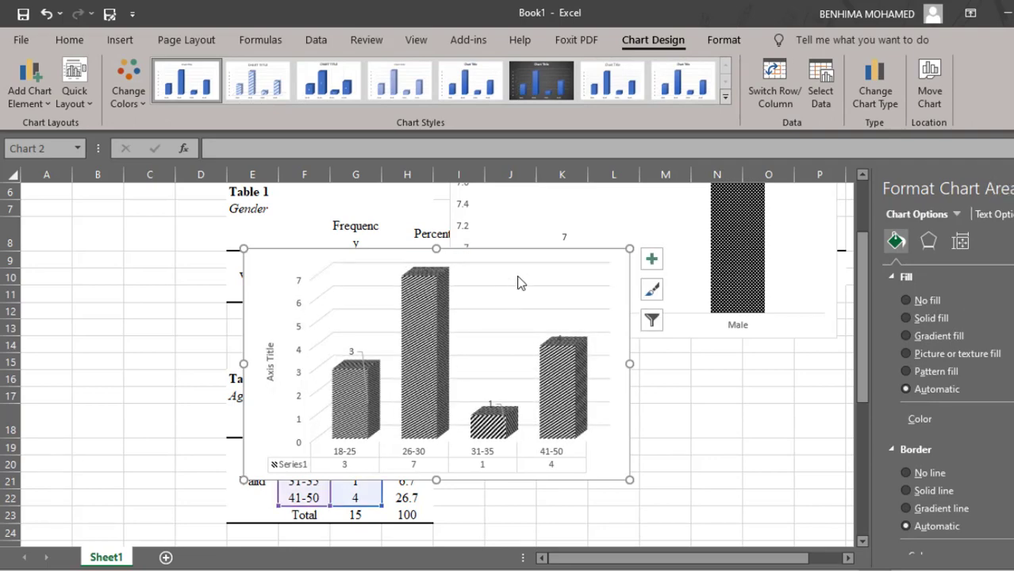
{"action": "left_click", "coordinate": [514, 282]}
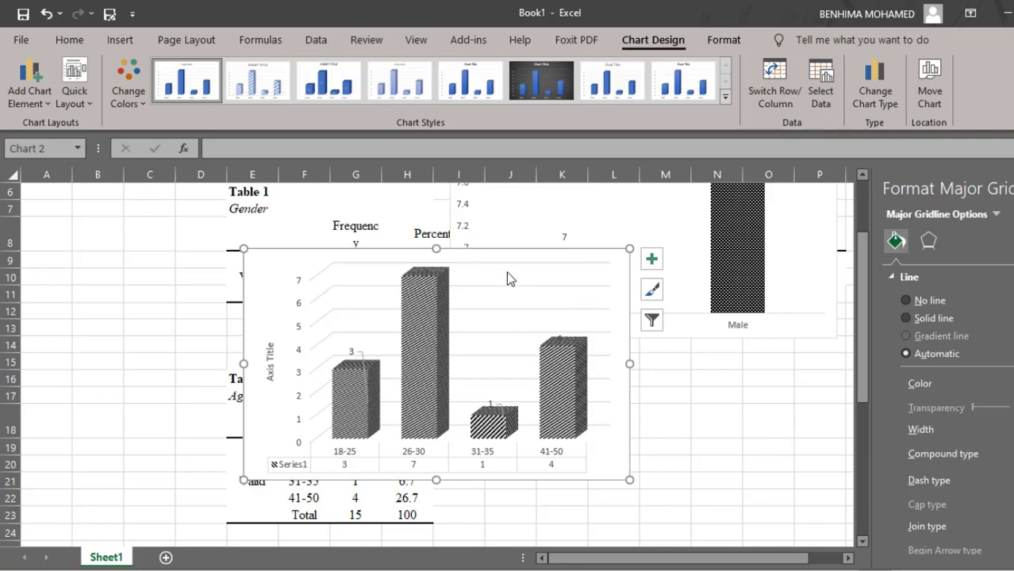
{"action": "left_click", "coordinate": [506, 269]}
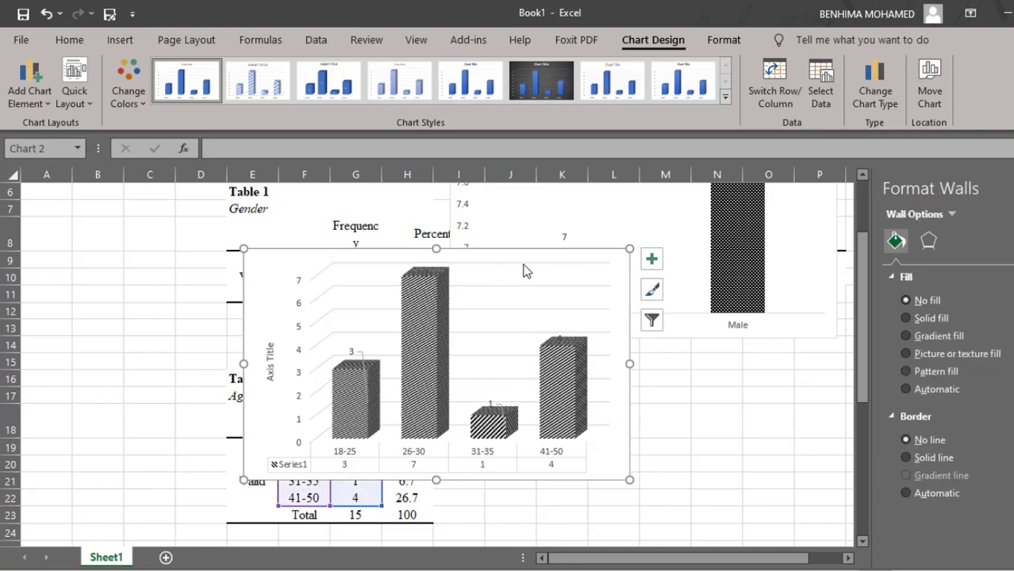
{"action": "left_click", "coordinate": [513, 283]}
{"action": "scroll", "coordinate": [436, 369], "scroll_direction": "down", "scroll_amount": 2}
{"action": "scroll", "coordinate": [436, 368], "scroll_direction": "up", "scroll_amount": 2}
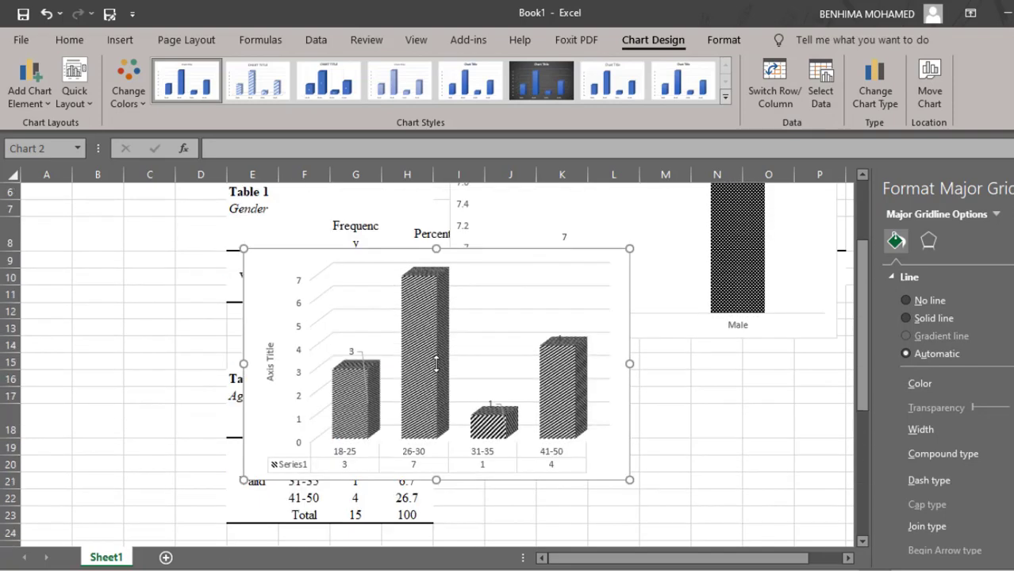
{"action": "scroll", "coordinate": [476, 349], "scroll_direction": "down", "scroll_amount": 2}
{"action": "scroll", "coordinate": [531, 285], "scroll_direction": "up", "scroll_amount": 1}
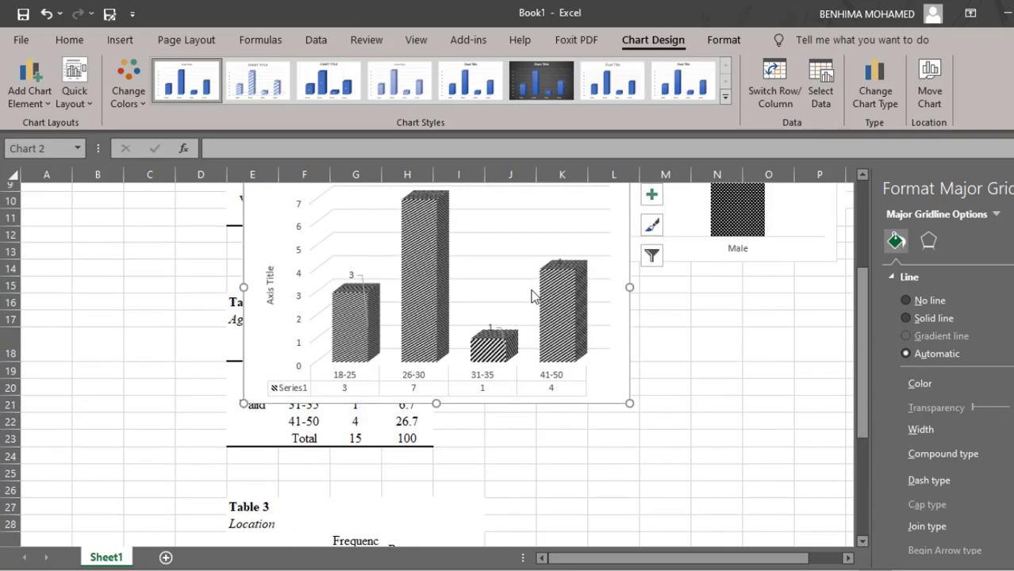
{"action": "scroll", "coordinate": [483, 373], "scroll_direction": "up", "scroll_amount": 1}
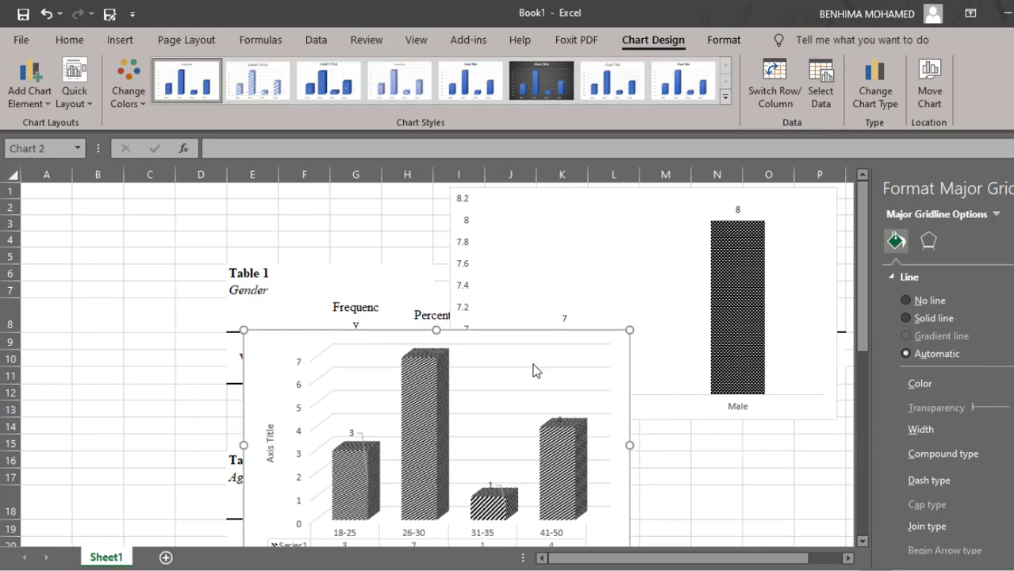
{"action": "scroll", "coordinate": [537, 369], "scroll_direction": "down", "scroll_amount": 1}
{"action": "scroll", "coordinate": [488, 372], "scroll_direction": "up", "scroll_amount": 2}
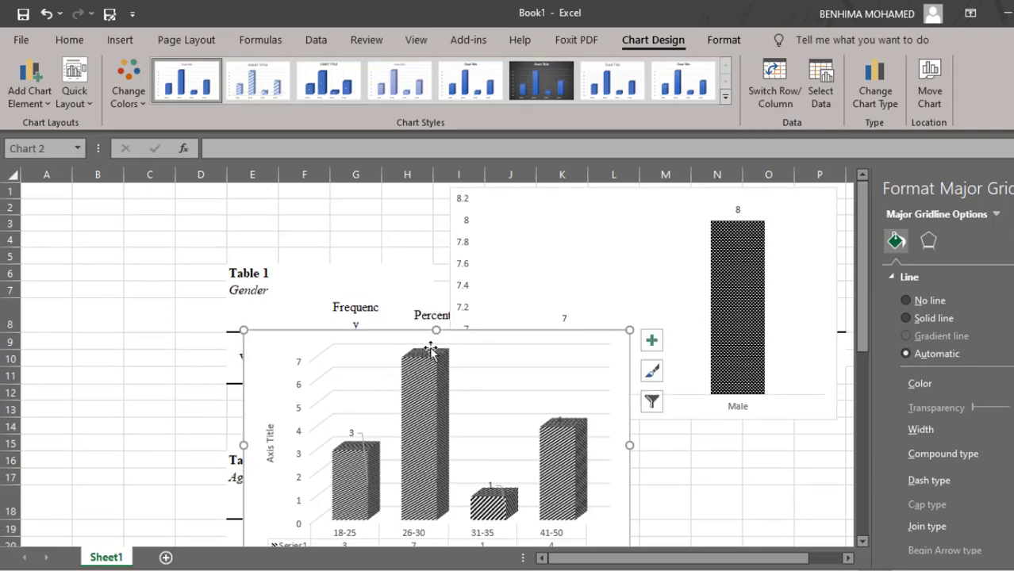
- Move the data labels of the 26-30, 41-50 and 31-35 columns in the age chart to just above their columns
{"action": "left_click", "coordinate": [429, 355]}
{"action": "left_click", "coordinate": [429, 355]}
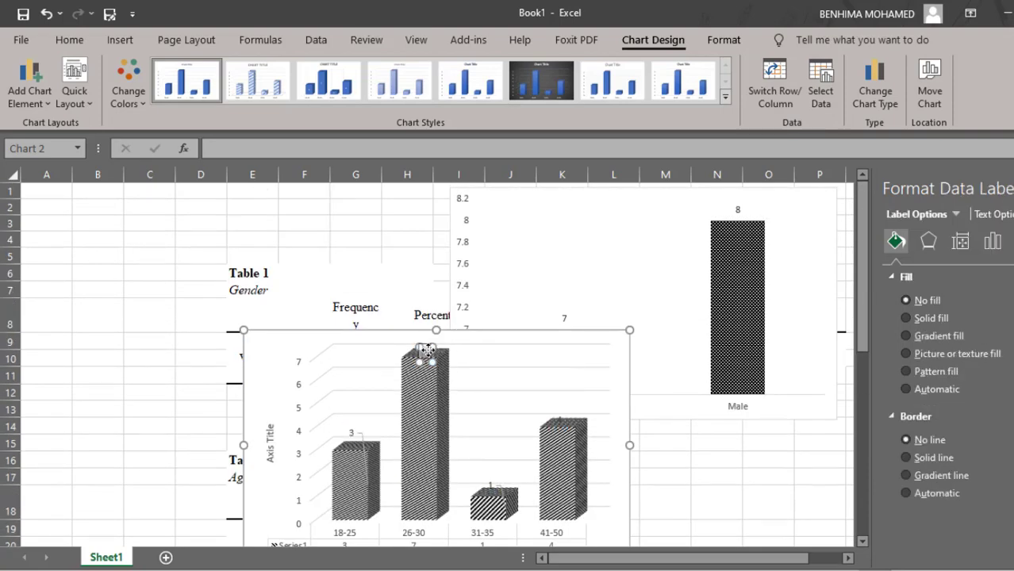
{"action": "left_click_drag", "start_coordinate": [429, 336], "coordinate": [429, 335]}
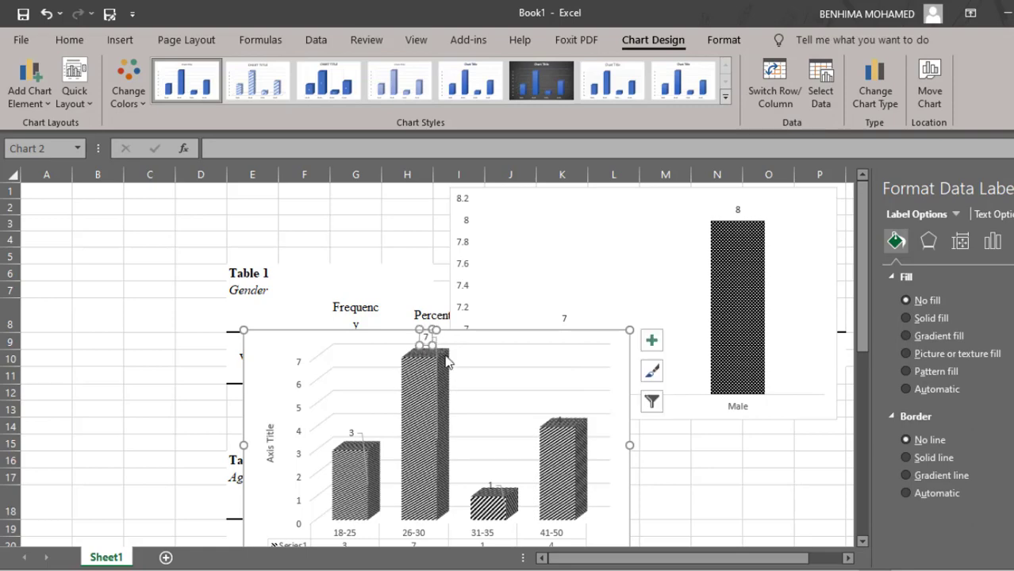
{"action": "left_click", "coordinate": [557, 420]}
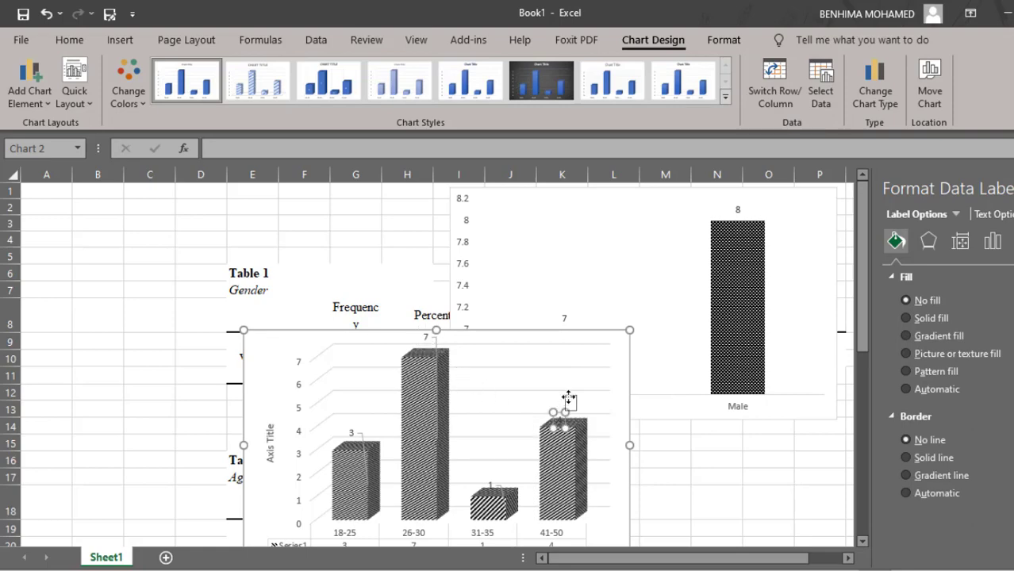
{"action": "left_click_drag", "start_coordinate": [564, 403], "coordinate": [566, 390]}
{"action": "left_click", "coordinate": [490, 480]}
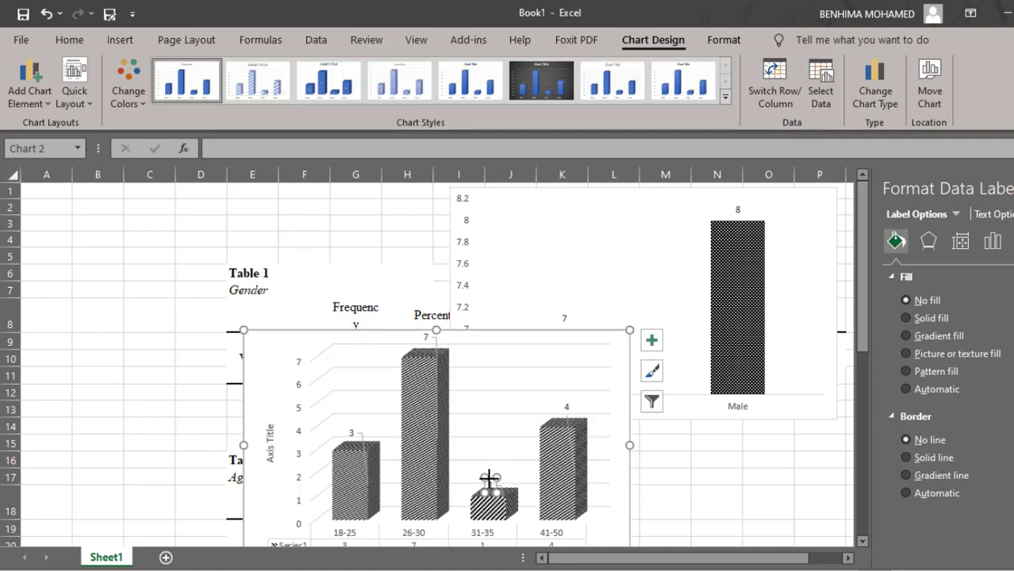
{"action": "left_click_drag", "start_coordinate": [486, 478], "coordinate": [493, 463]}
{"action": "scroll", "coordinate": [515, 412], "scroll_direction": "down", "scroll_amount": 2}
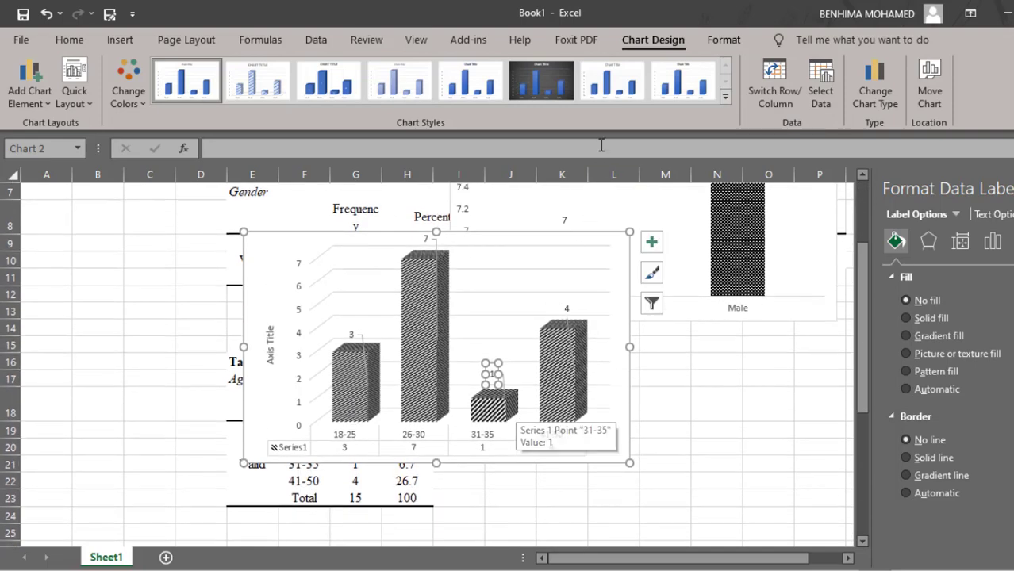
- Try switching the rows and columns of the age chart, and switch them back
{"action": "left_click", "coordinate": [725, 96]}
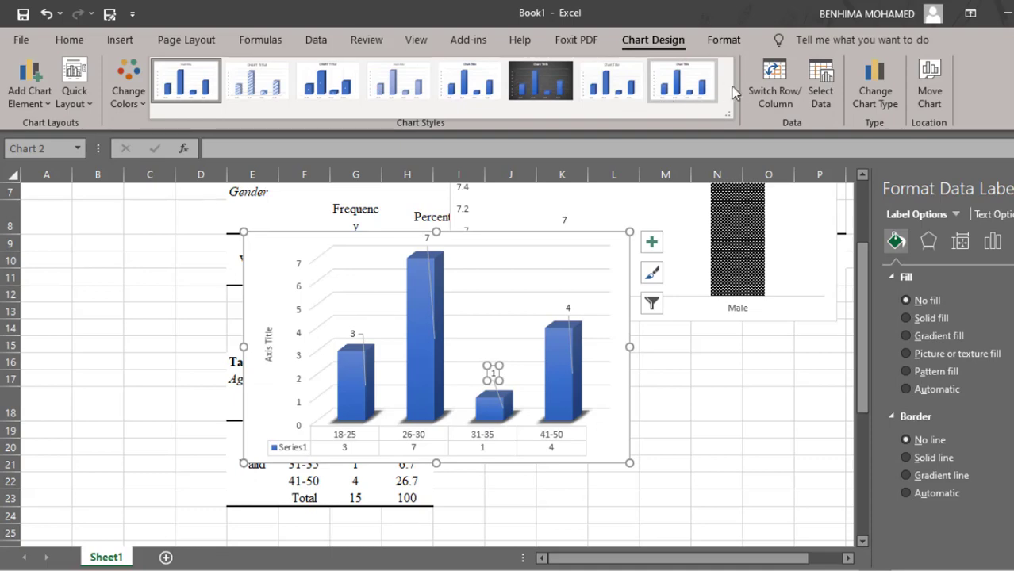
{"action": "left_click", "coordinate": [781, 97]}
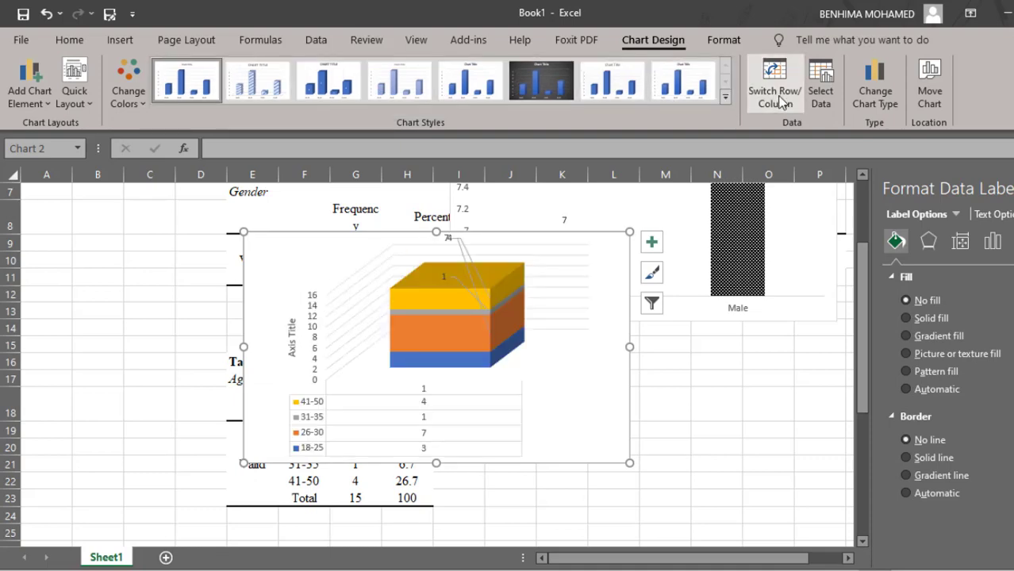
{"action": "left_click", "coordinate": [783, 95]}
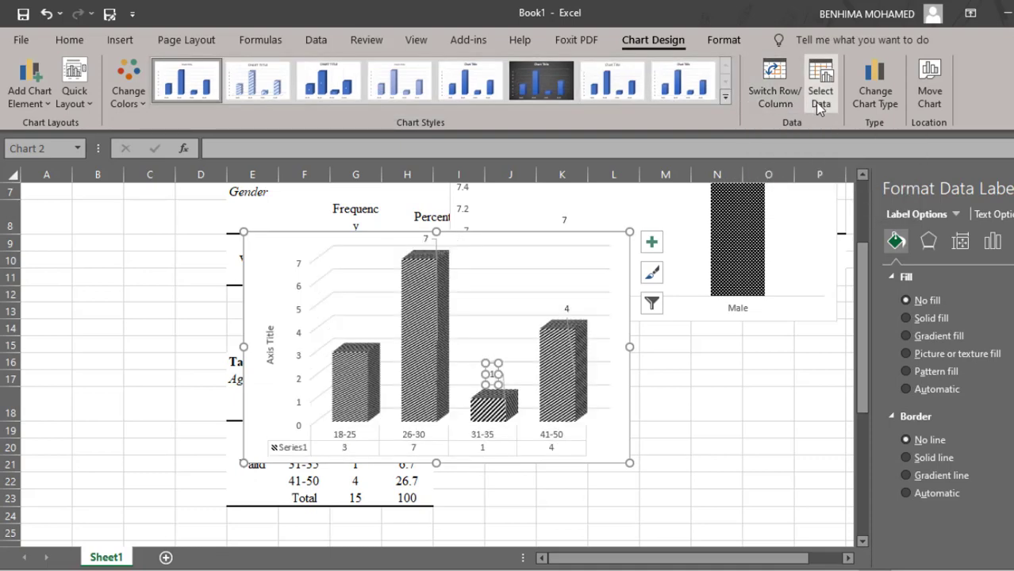
- Review the available chart types, chart placement choices, color palettes, quick layouts and formatting options for the age chart
{"action": "left_click", "coordinate": [866, 106]}
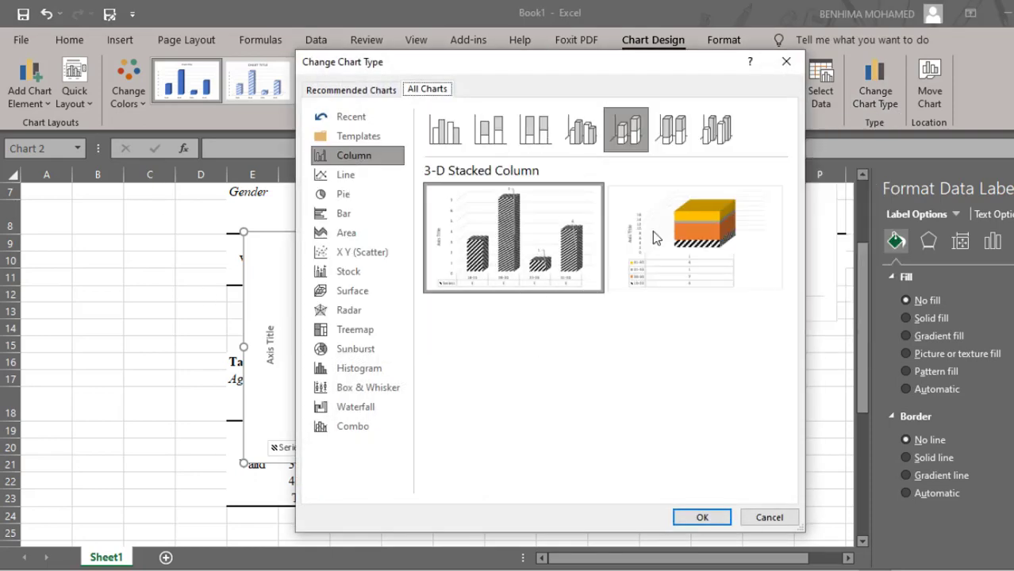
{"action": "left_click", "coordinate": [786, 61]}
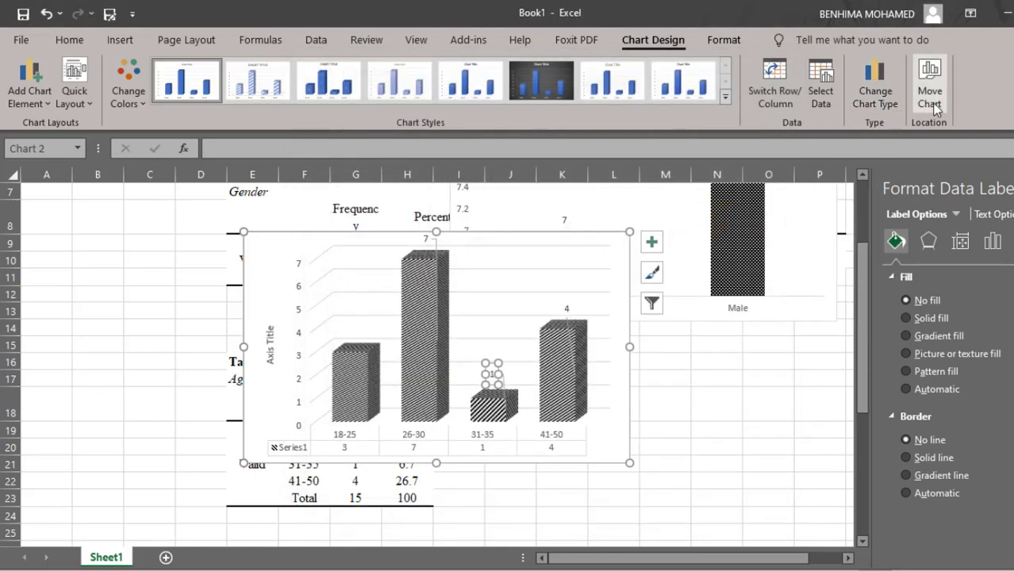
{"action": "left_click", "coordinate": [930, 96]}
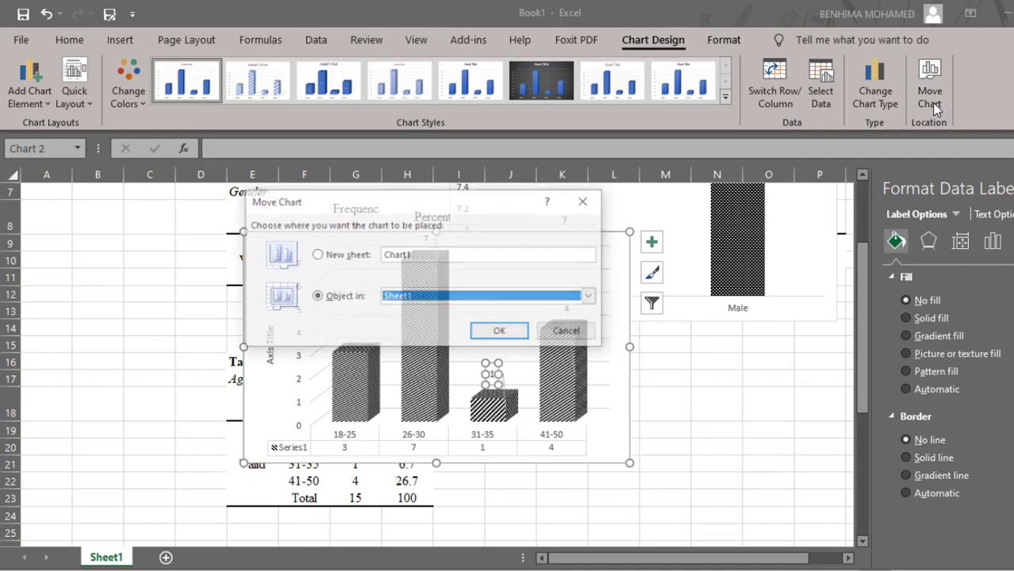
{"action": "left_click", "coordinate": [585, 202]}
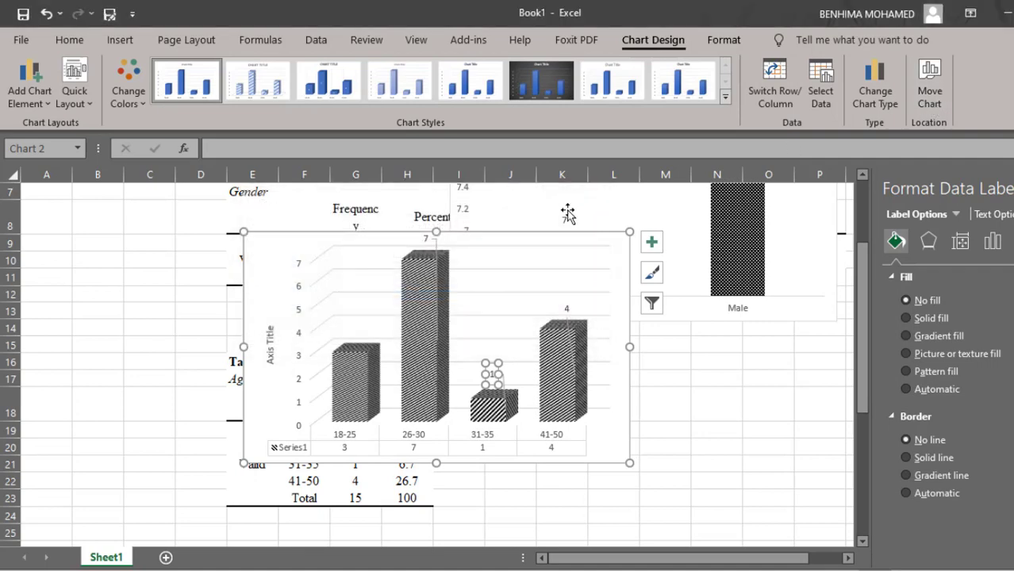
{"action": "left_click", "coordinate": [136, 105]}
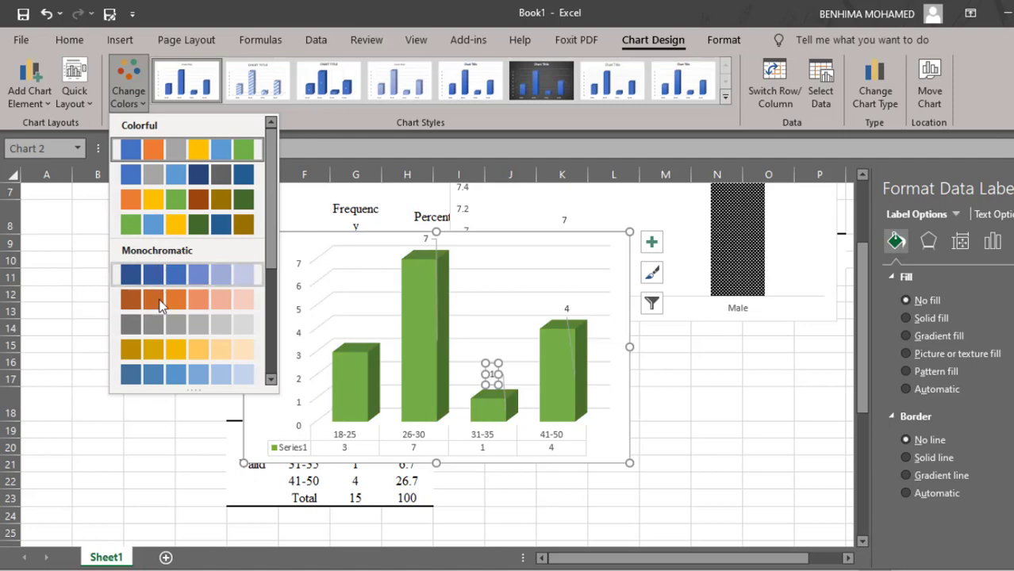
{"action": "left_click", "coordinate": [91, 103]}
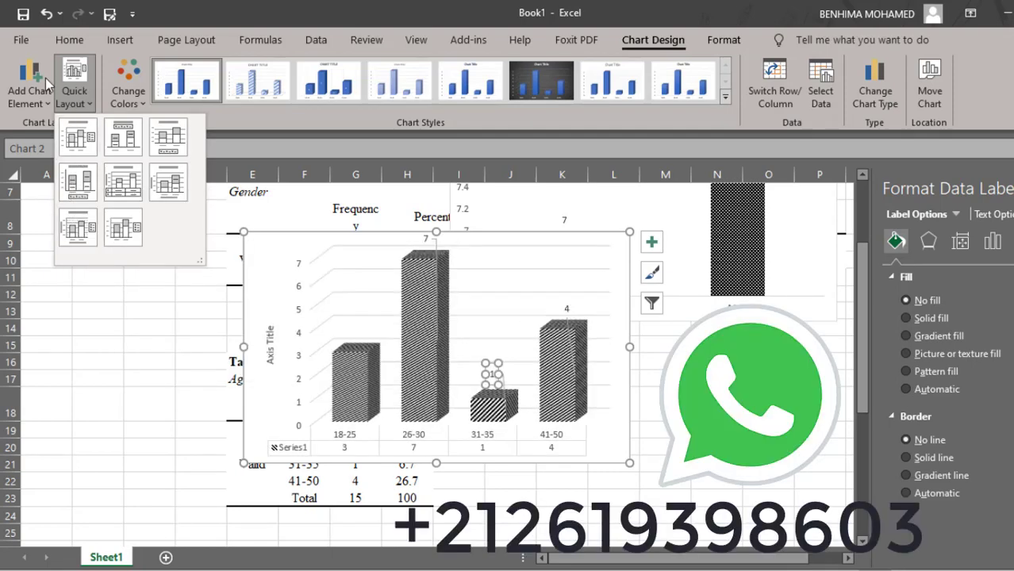
{"action": "left_click", "coordinate": [49, 396]}
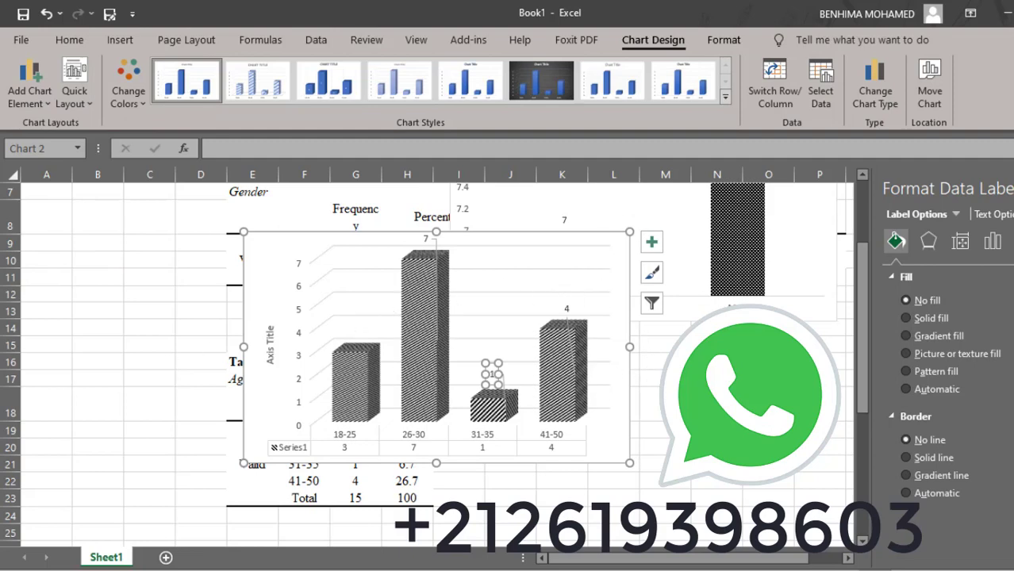
{"action": "left_click", "coordinate": [728, 41]}
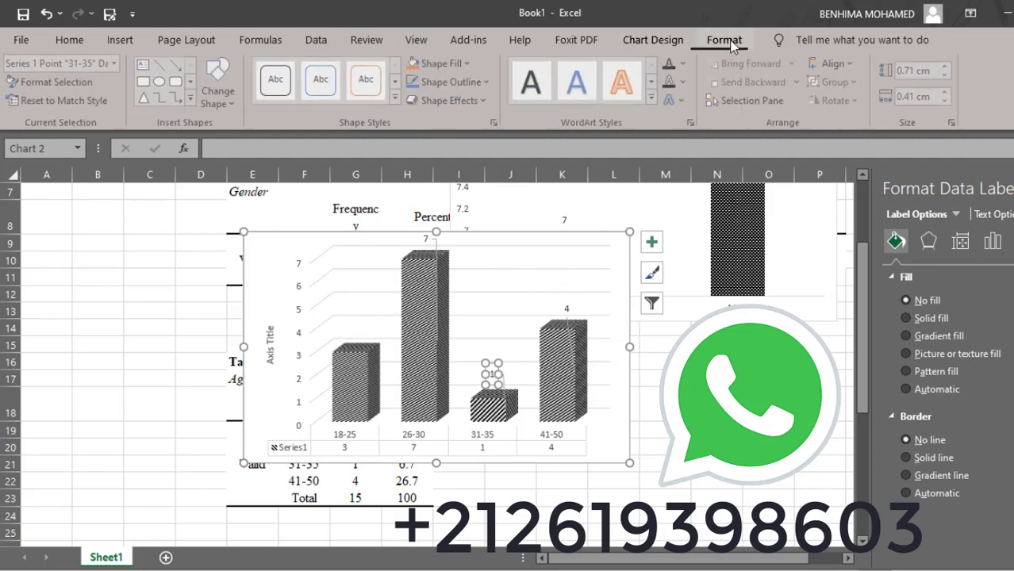
{"action": "left_click", "coordinate": [683, 35]}
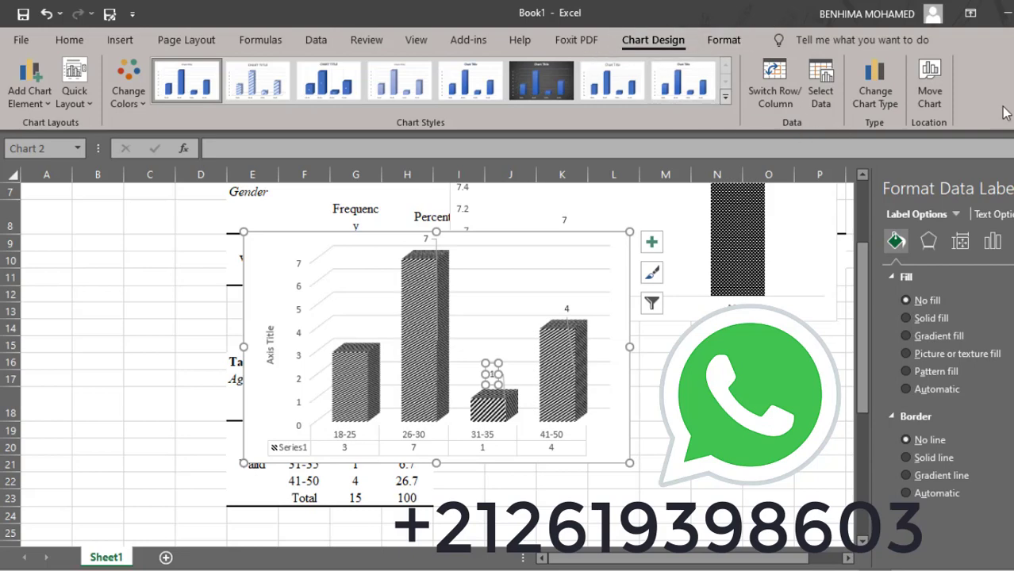
- Try the first two predefined chart styles, solid and hatched, on the age chart and undo both
{"action": "left_click", "coordinate": [724, 97]}
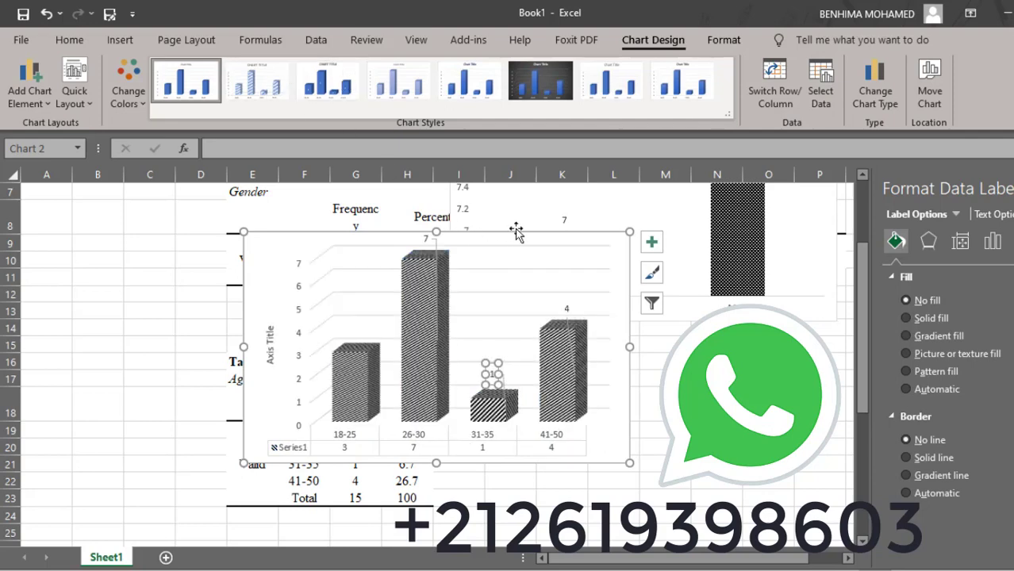
{"action": "left_click", "coordinate": [162, 96]}
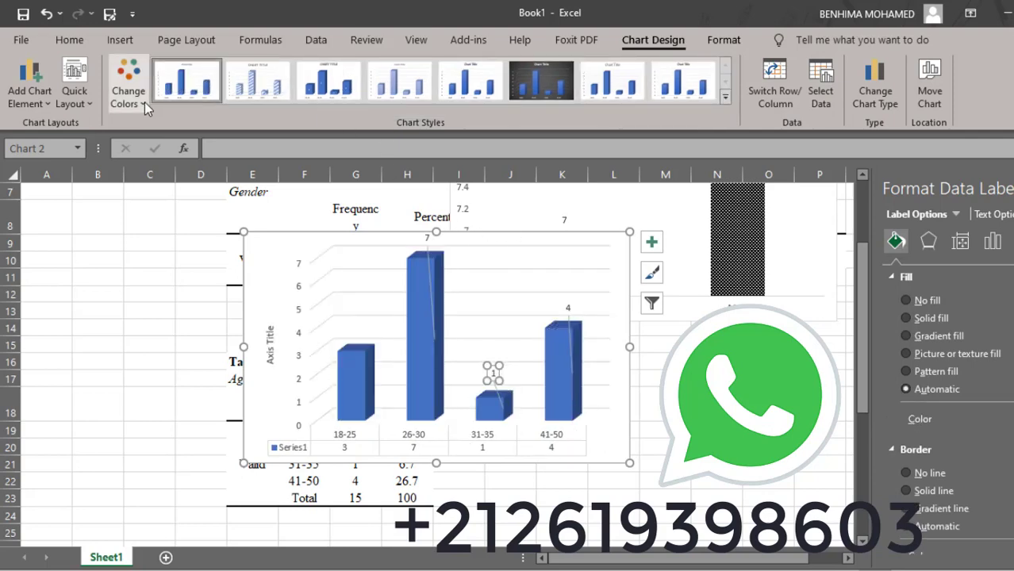
{"action": "left_click", "coordinate": [262, 96]}
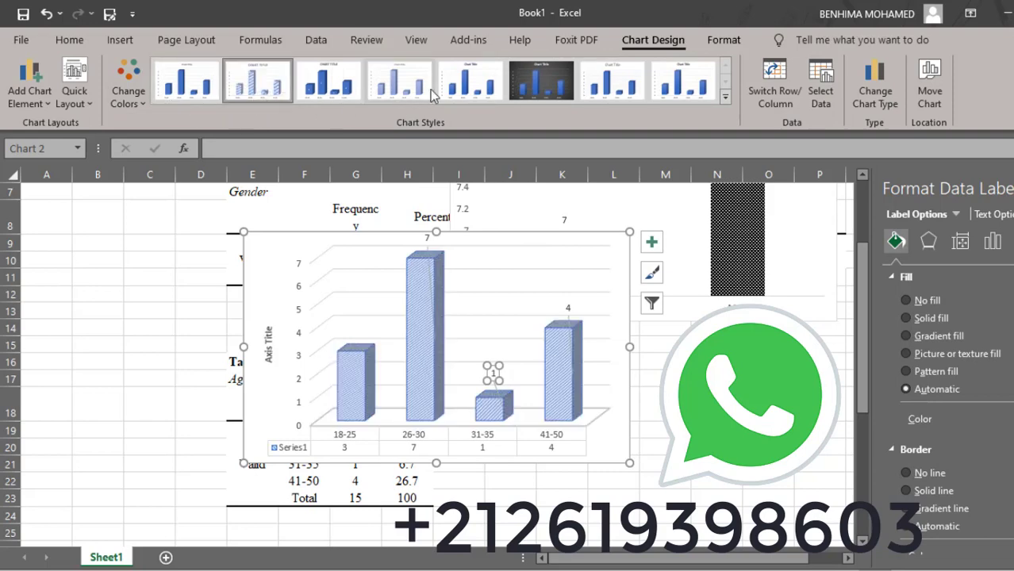
{"action": "left_click", "coordinate": [47, 13]}
{"action": "left_click", "coordinate": [47, 13]}
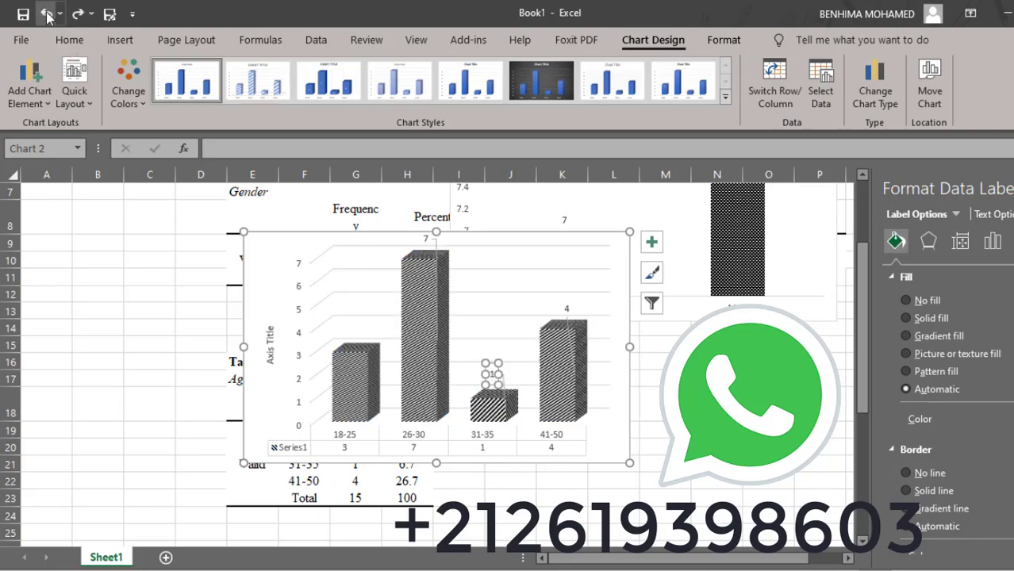